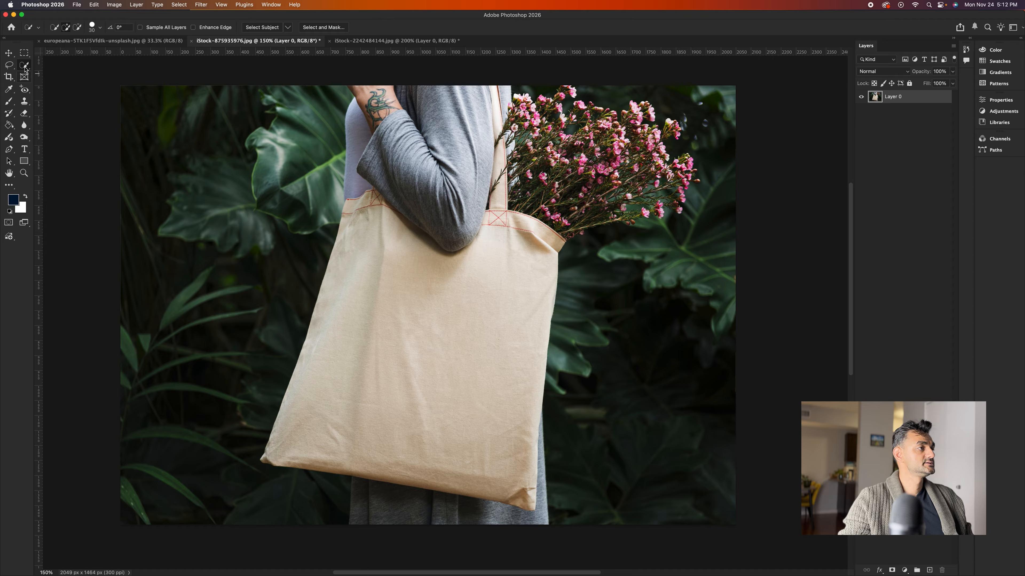
# Select the canvas tote bag, including its top hem and strap, with the Quick Selection tool.
pyautogui.rightClick(25, 68)
pyautogui.click(60, 73)
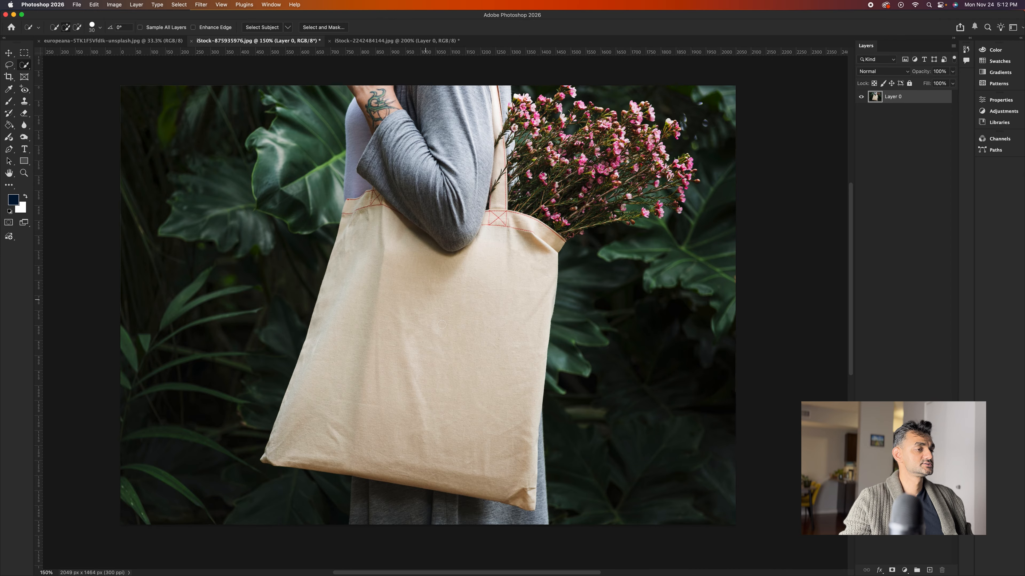
pyautogui.moveTo(327, 439)
pyautogui.mouseDown()
pyautogui.moveTo(364, 388)
pyautogui.moveTo(354, 364)
pyautogui.moveTo(331, 390)
pyautogui.moveTo(359, 367)
pyautogui.moveTo(385, 311)
pyautogui.moveTo(489, 293)
pyautogui.mouseUp()
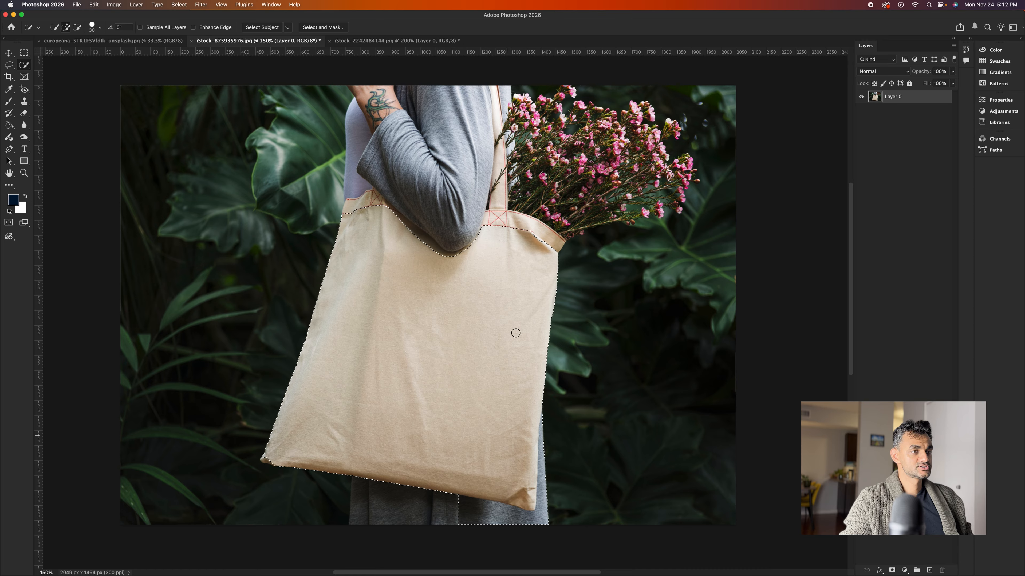
pyautogui.moveTo(503, 227)
pyautogui.mouseDown()
pyautogui.moveTo(493, 217)
pyautogui.moveTo(505, 222)
pyautogui.mouseUp()
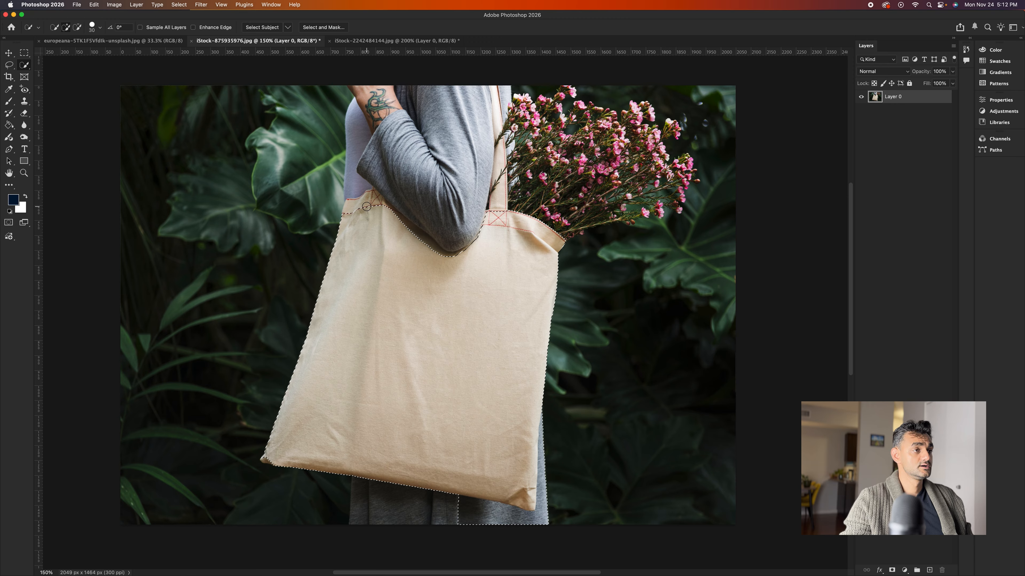
pyautogui.click(367, 207)
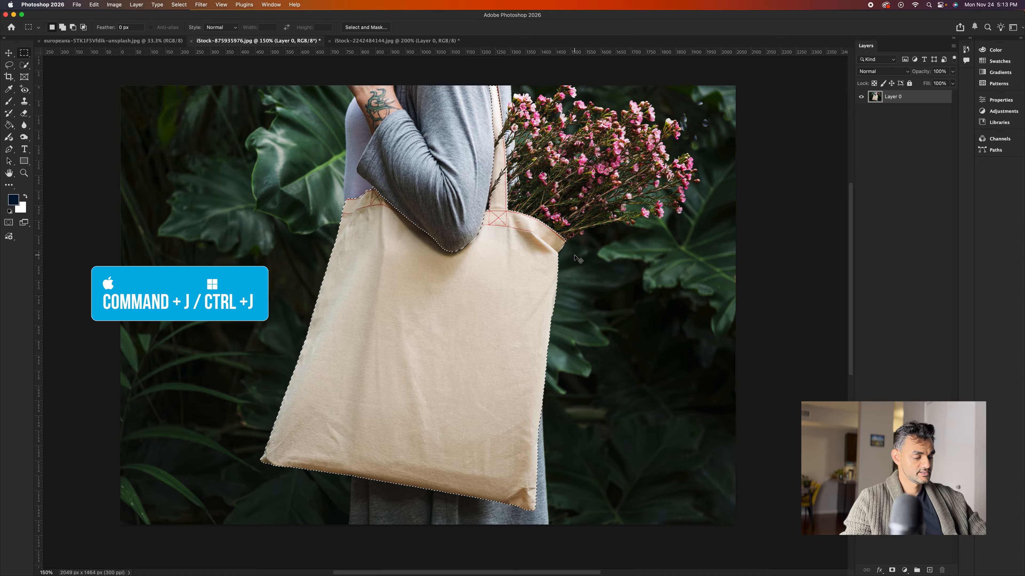
# Copy the selected bag to its own layer and check the cutout by briefly hiding the original photo layer.
pyautogui.press('super+j')
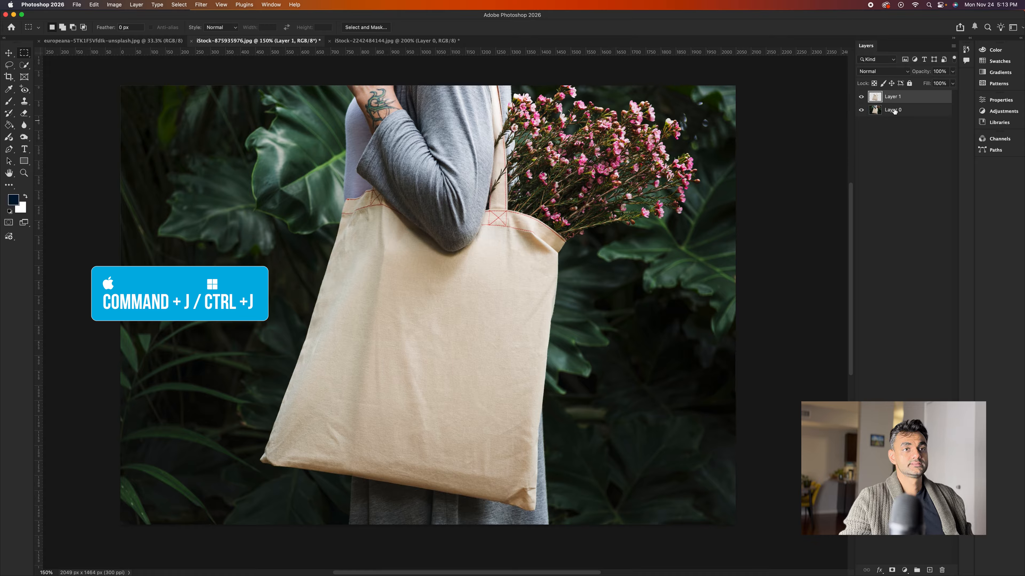
pyautogui.click(862, 111)
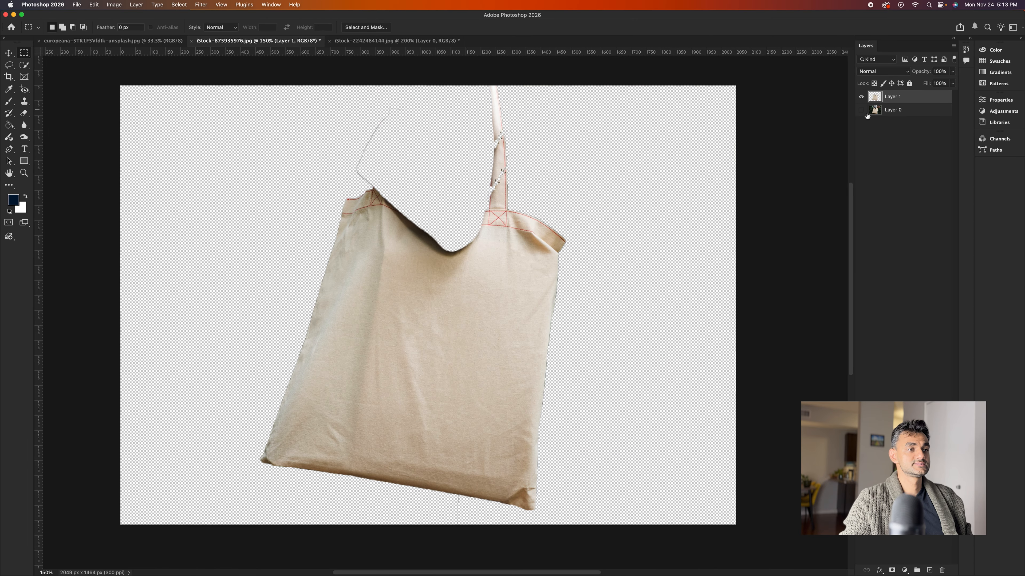
pyautogui.click(862, 110)
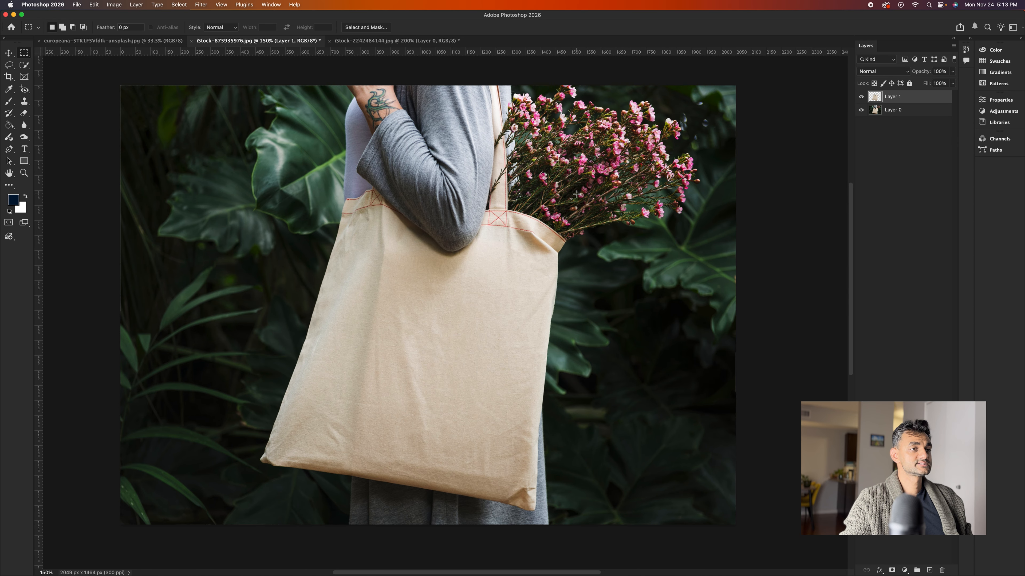
# Bring the floral painting from the europeana file into iStock-875935976.jpg as a new layer above the bag cutout.
pyautogui.click(133, 45)
pyautogui.press('v')
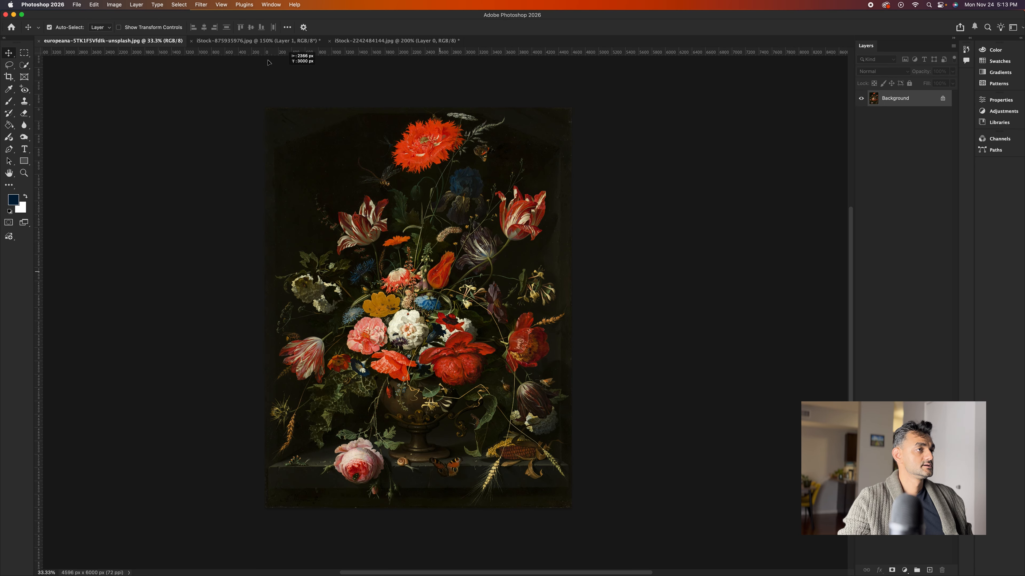
pyautogui.scroll(1, 299, 59)
pyautogui.click(255, 42)
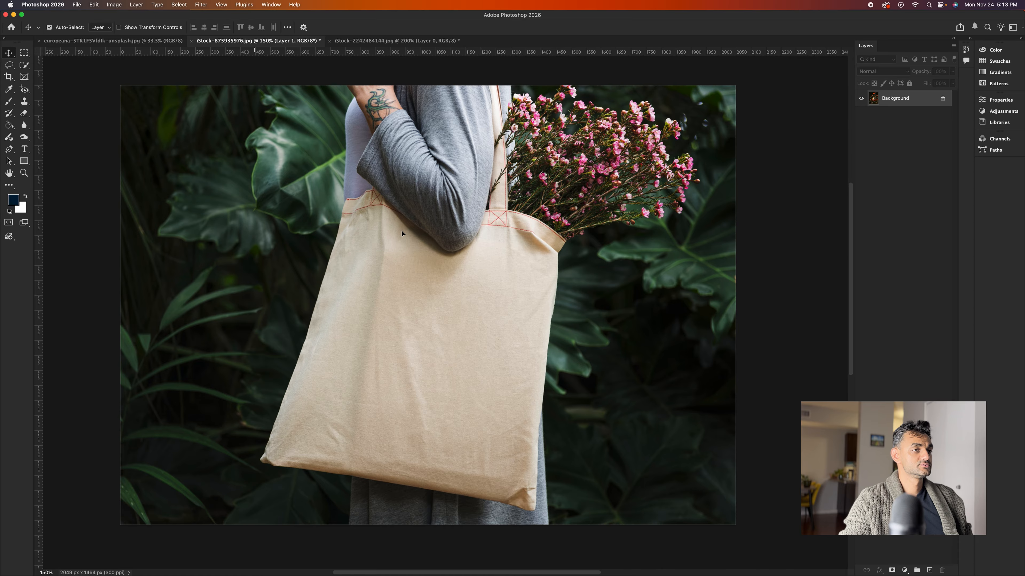
pyautogui.press('super+v')
pyautogui.click(590, 303)
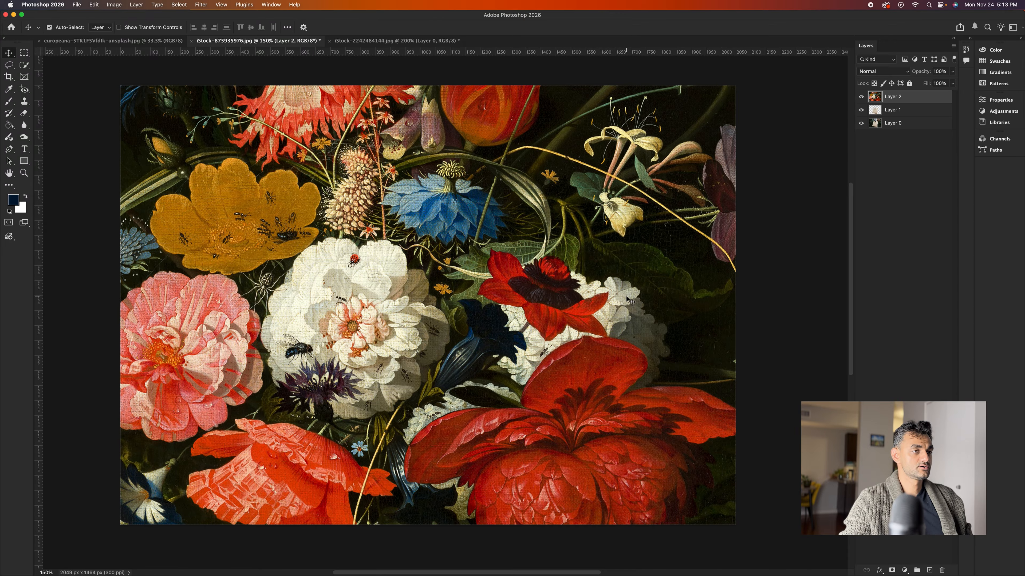
# Scale the painting layer down to 23% with Free Transform so that it roughly covers the bag.
pyautogui.press('super+minus')
pyautogui.press('super+minus')
pyautogui.press('super+minus')
pyautogui.press('super+minus')
pyautogui.press('super+minus')
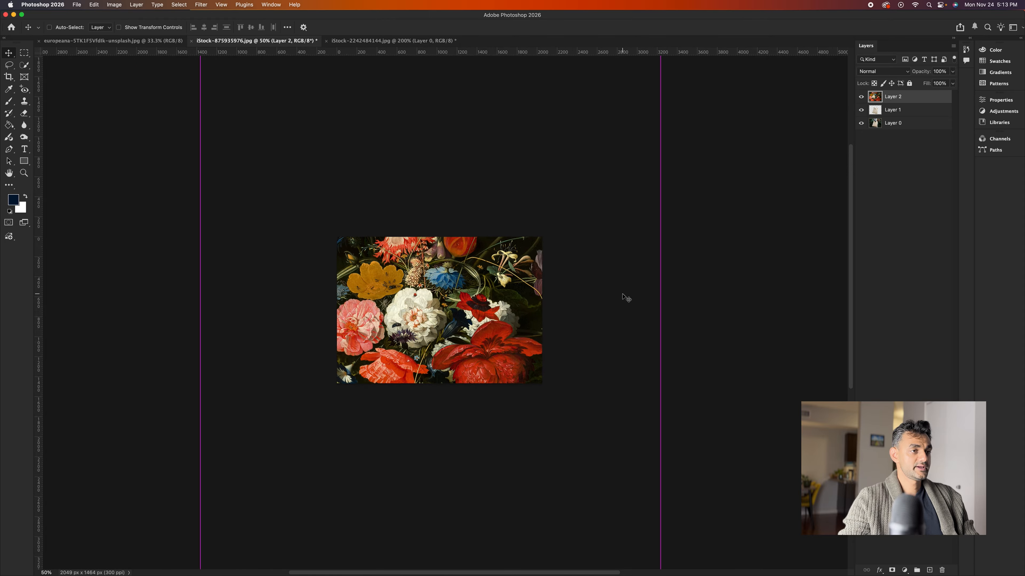
pyautogui.press('super+plus')
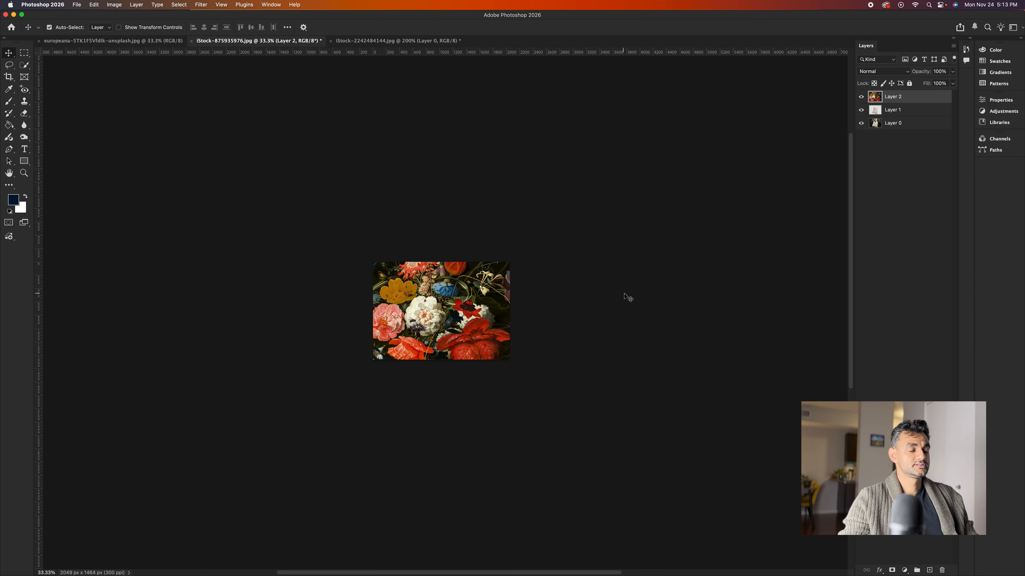
pyautogui.press('super+t')
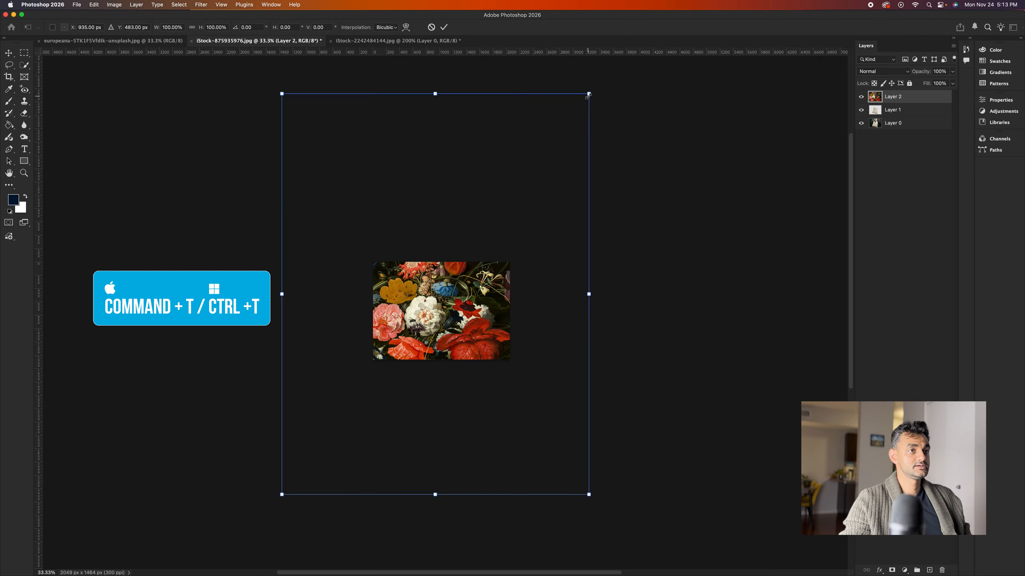
pyautogui.moveTo(589, 93); pyautogui.dragTo(433, 299)
pyautogui.press('super+1')
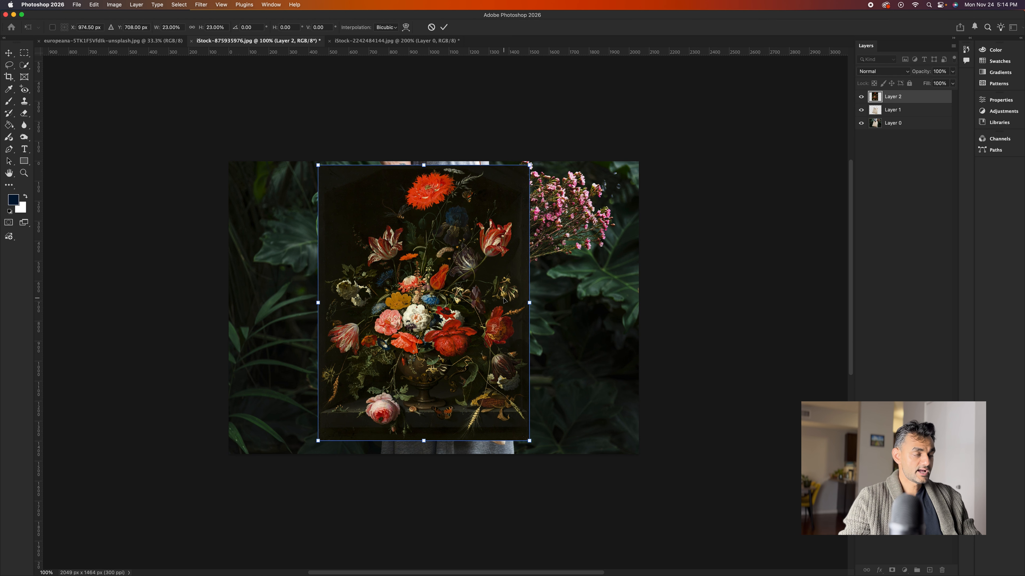
pyautogui.press('super+plus')
pyautogui.press('super+minus')
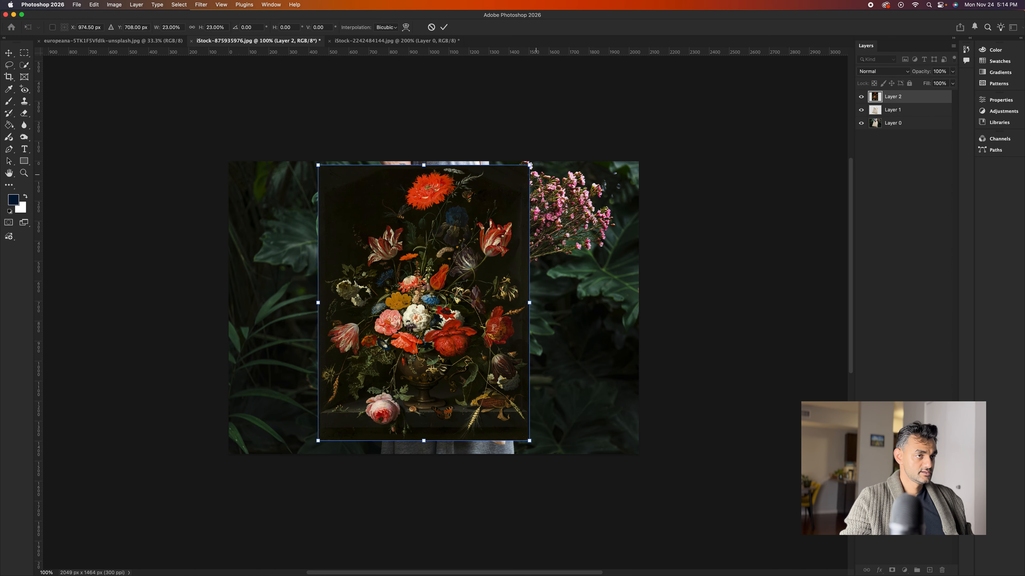
# Position the painting over the bag at 24.28% scale and rotate it 9° to match the bag's tilt.
pyautogui.moveTo(491, 194); pyautogui.dragTo(498, 191)
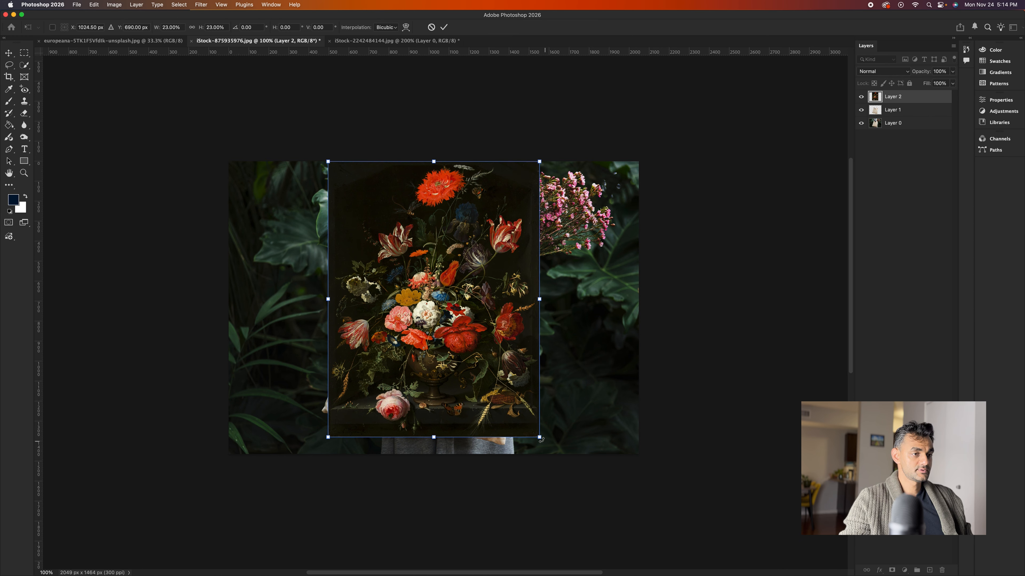
pyautogui.moveTo(541, 438); pyautogui.dragTo(550, 449)
pyautogui.moveTo(492, 346); pyautogui.dragTo(452, 308)
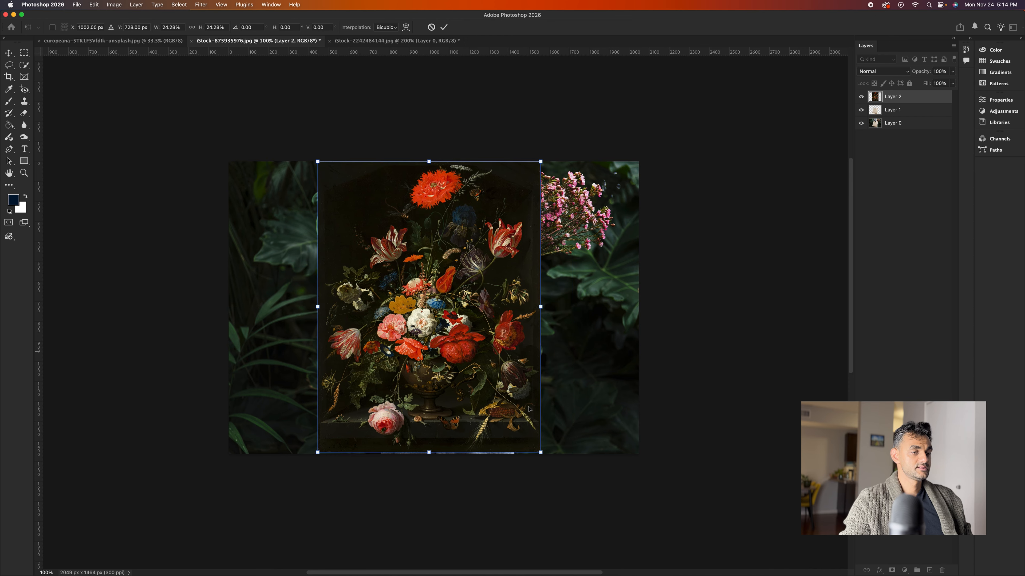
pyautogui.moveTo(554, 460); pyautogui.dragTo(538, 466)
pyautogui.moveTo(466, 348); pyautogui.dragTo(464, 318)
pyautogui.moveTo(544, 439); pyautogui.dragTo(533, 445)
pyautogui.moveTo(457, 387); pyautogui.dragTo(464, 408)
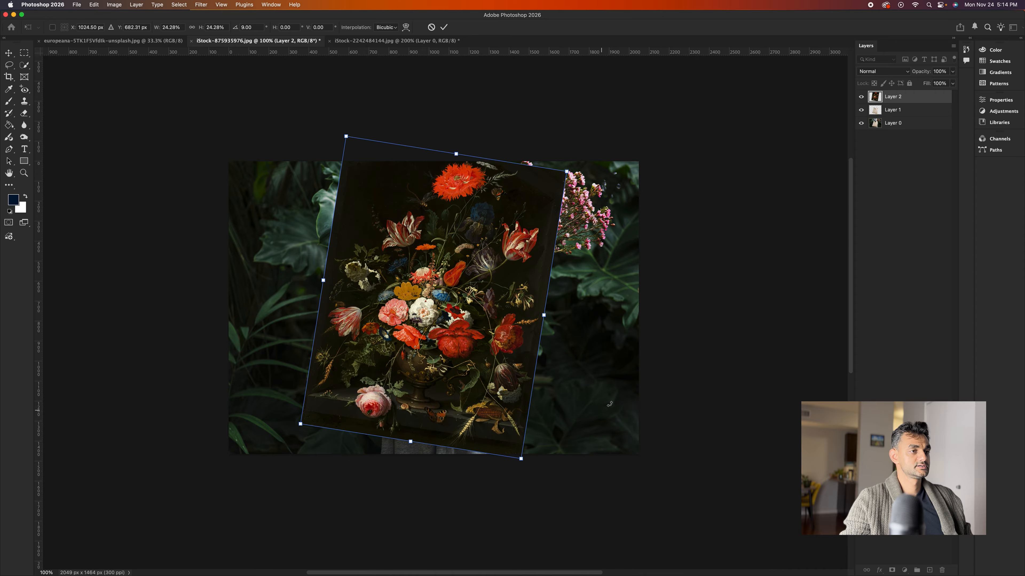
pyautogui.press('Return')
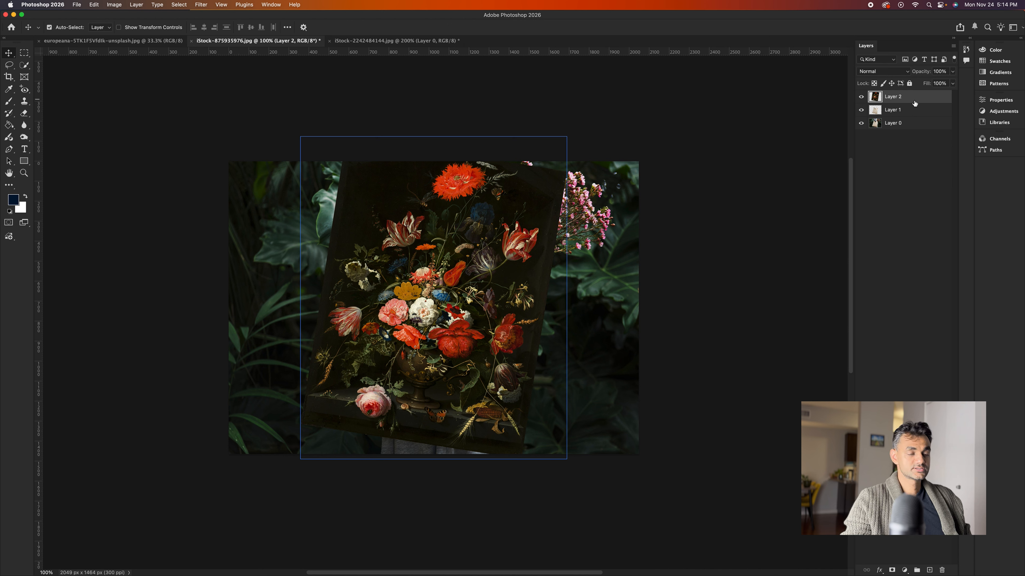
# Clip the painting layer to the bag cutout layer and set its blend mode to Multiply.
pyautogui.press('alt')
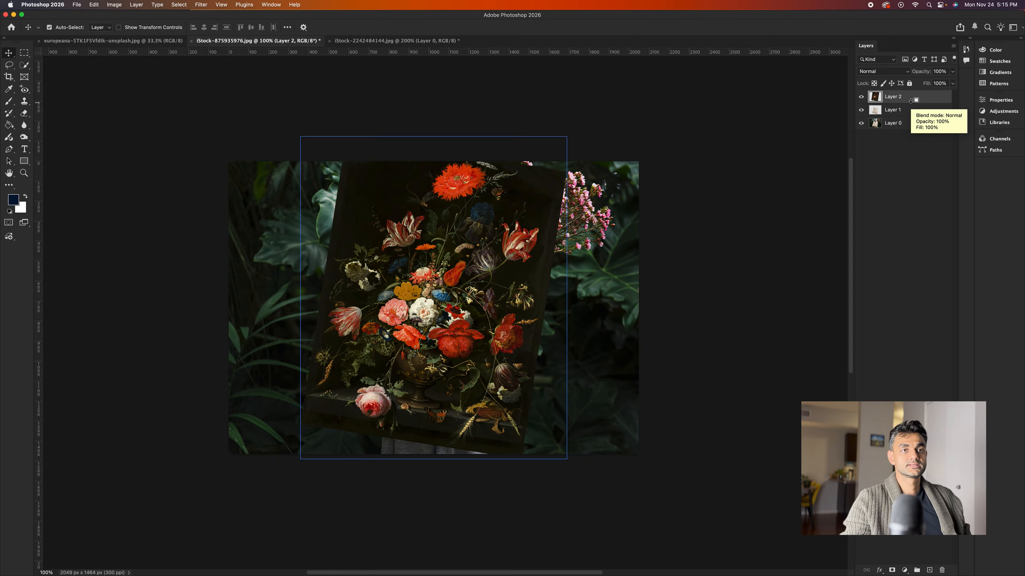
pyautogui.keyDown('alt'); pyautogui.click(910, 101); pyautogui.keyUp('alt')
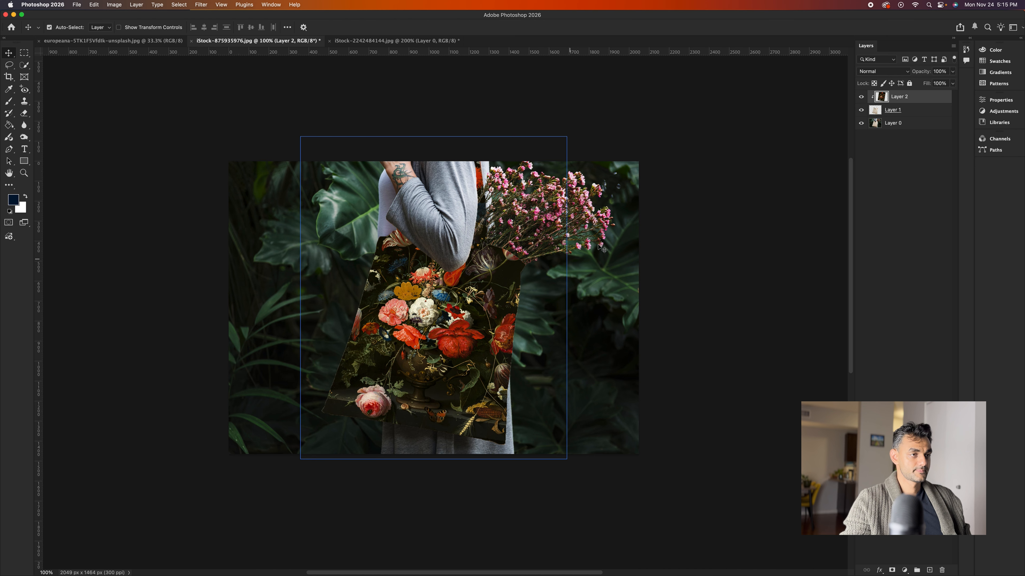
pyautogui.hscroll(2, 704, 185)
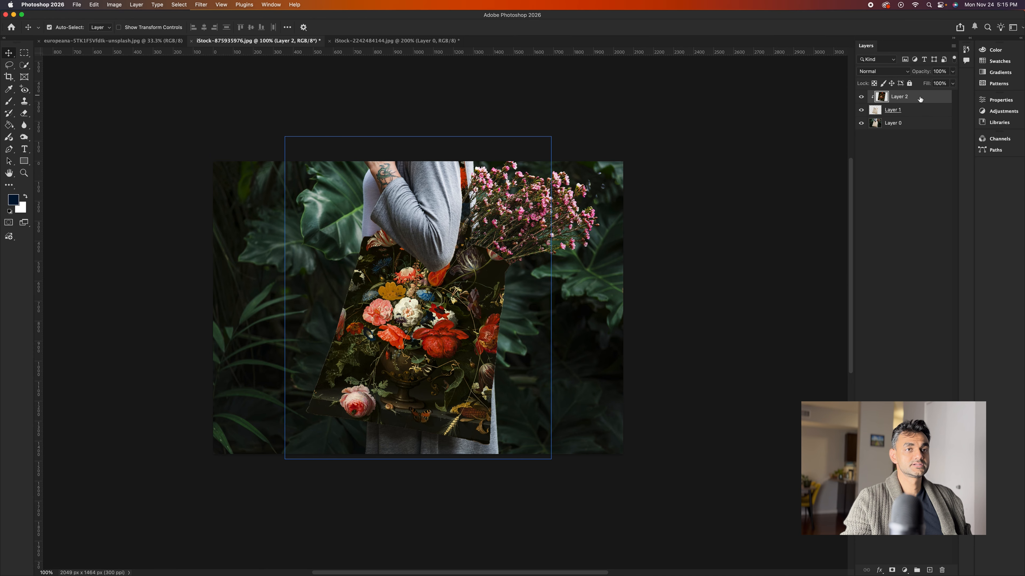
pyautogui.click(890, 72)
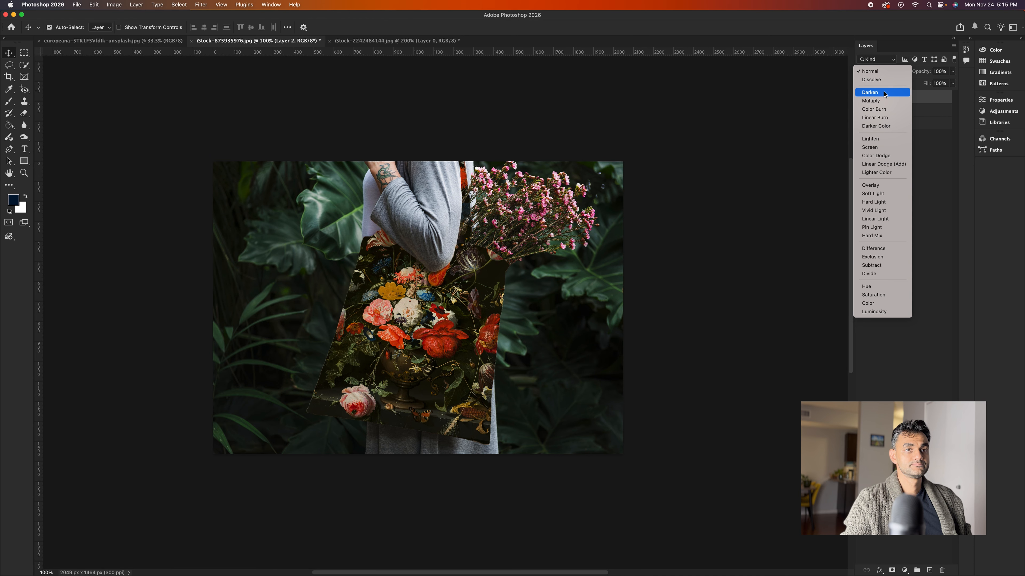
pyautogui.click(875, 101)
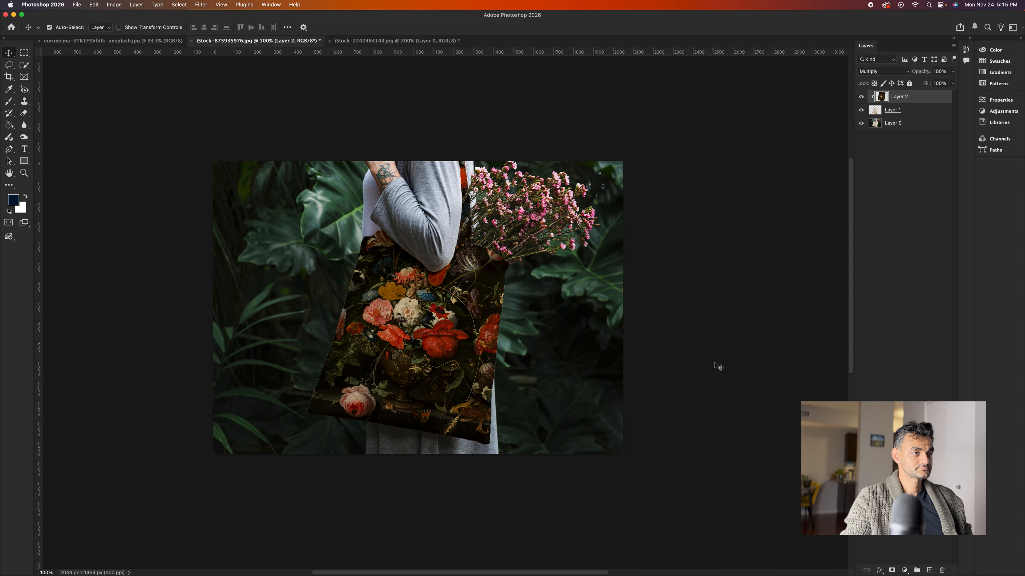
# Examine up close how the painting blends with the bag's fabric and edges.
pyautogui.press('super+equal')
pyautogui.press('super+equal')
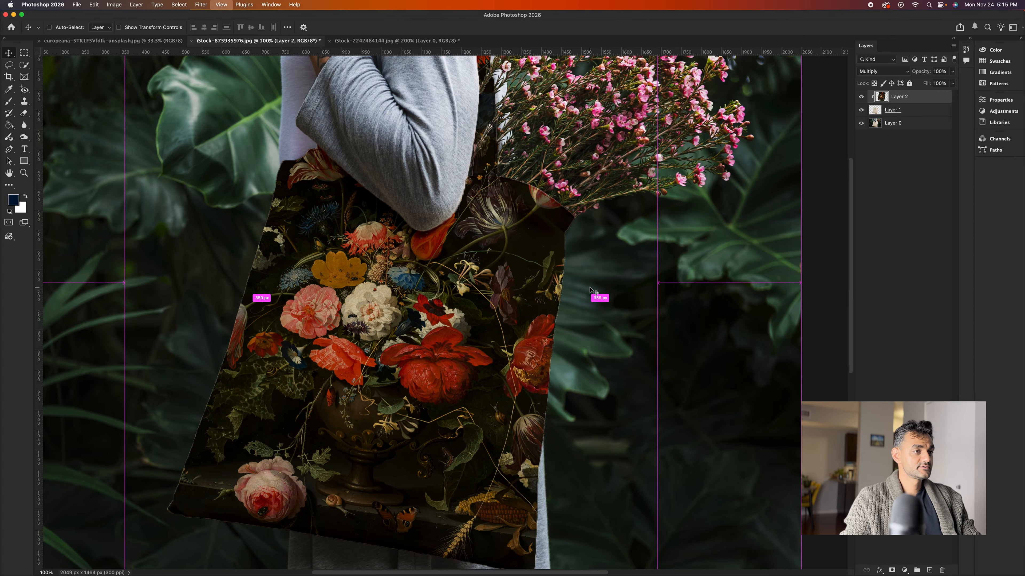
pyautogui.scroll(3, 615, 230)
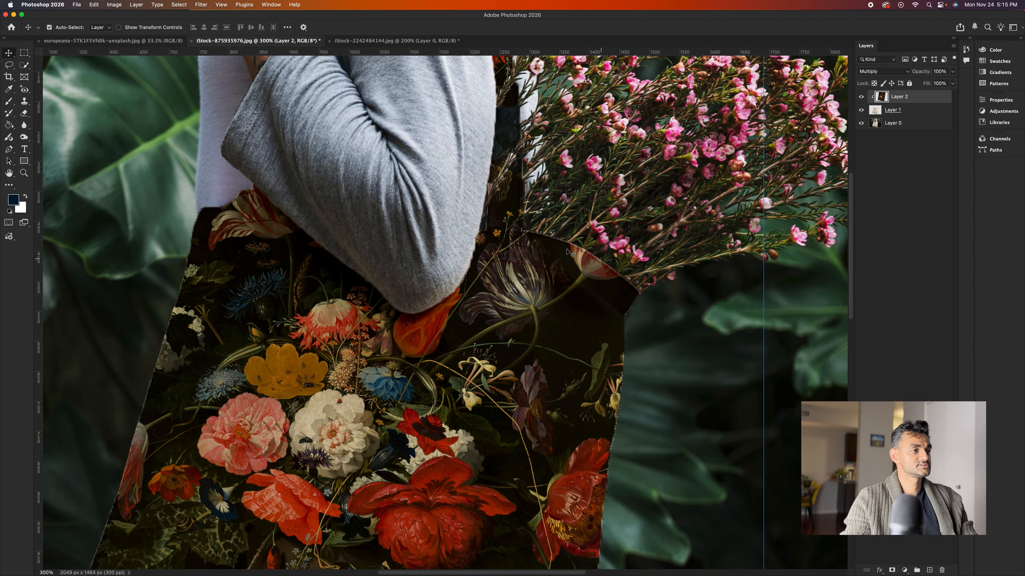
pyautogui.press('super')
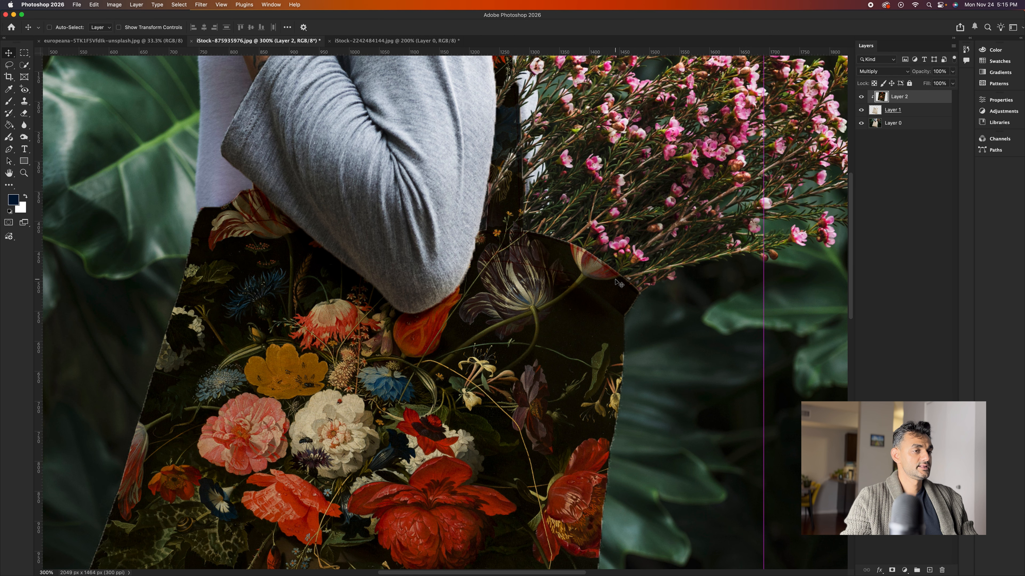
pyautogui.scroll(-4, 619, 283)
pyautogui.scroll(3, 619, 283)
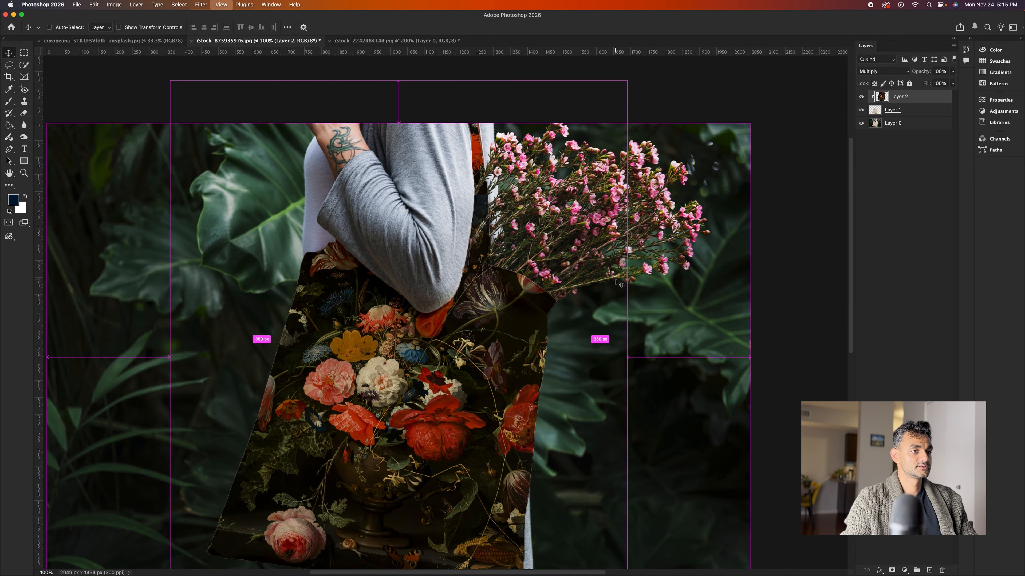
pyautogui.press('super+minus')
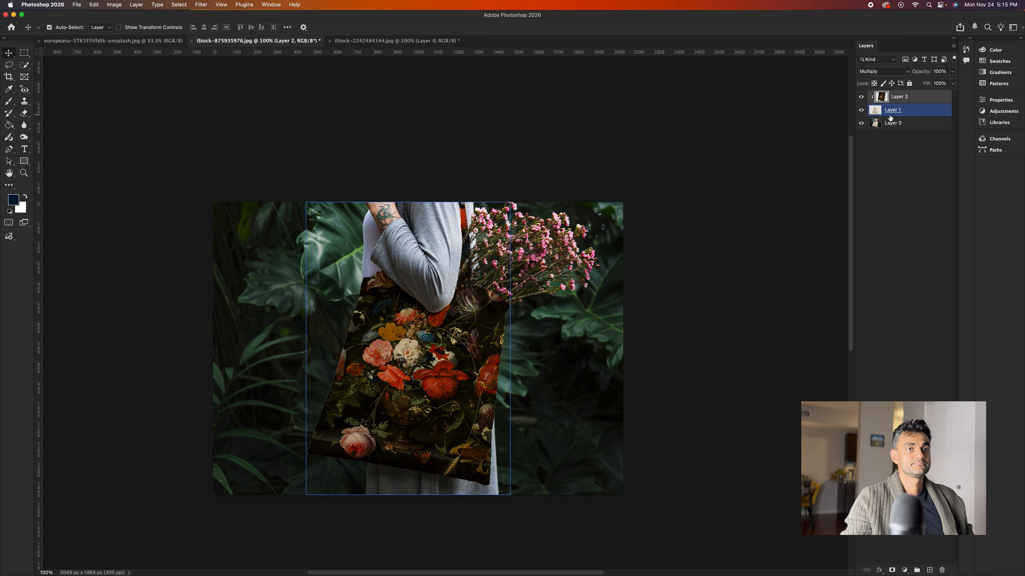
# In the painting layer's Blending Options, split the Underlying Layer's white Blend If slider to 195 / 255.
pyautogui.rightClick(919, 100)
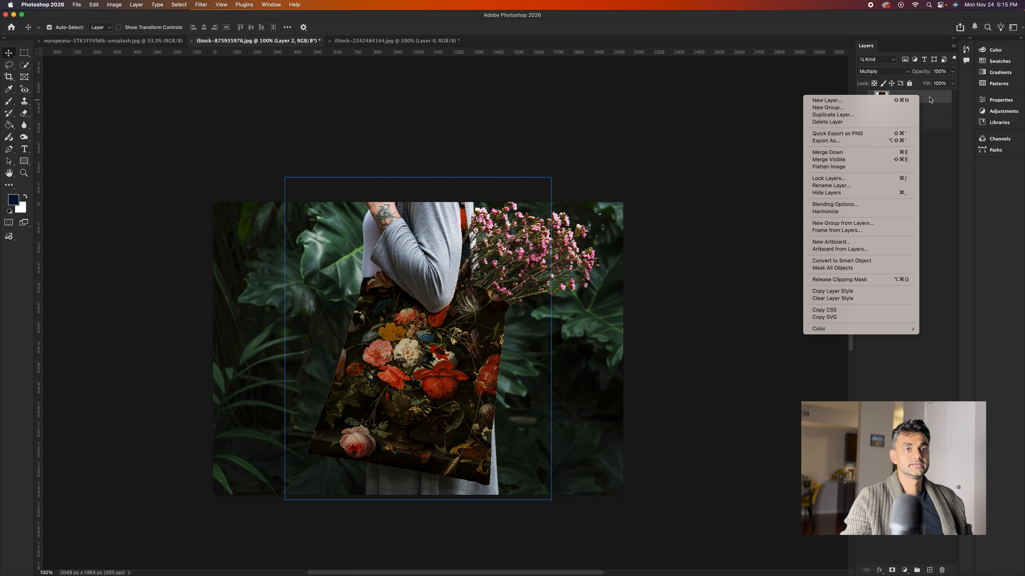
pyautogui.click(845, 207)
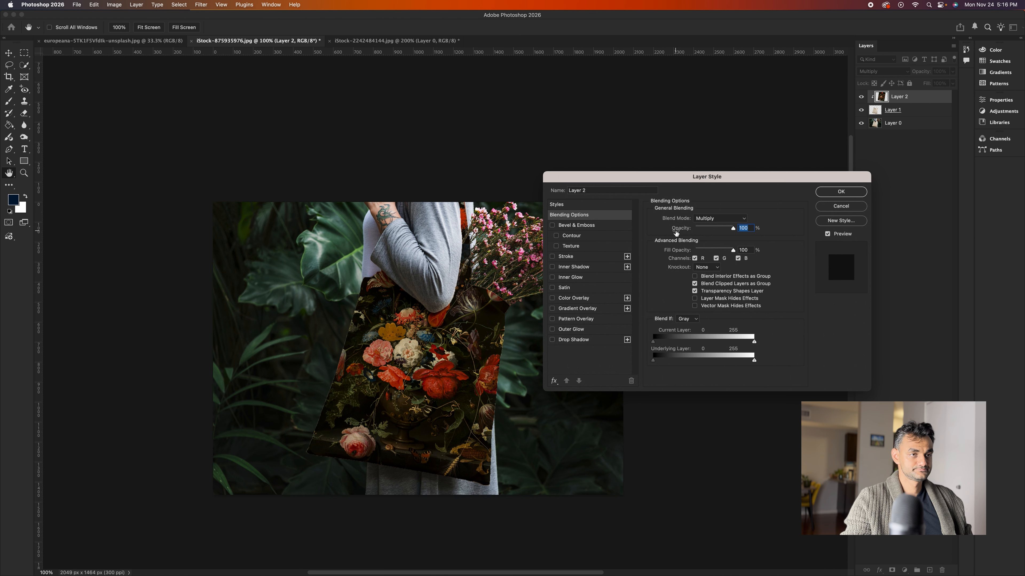
pyautogui.moveTo(661, 178); pyautogui.dragTo(635, 170)
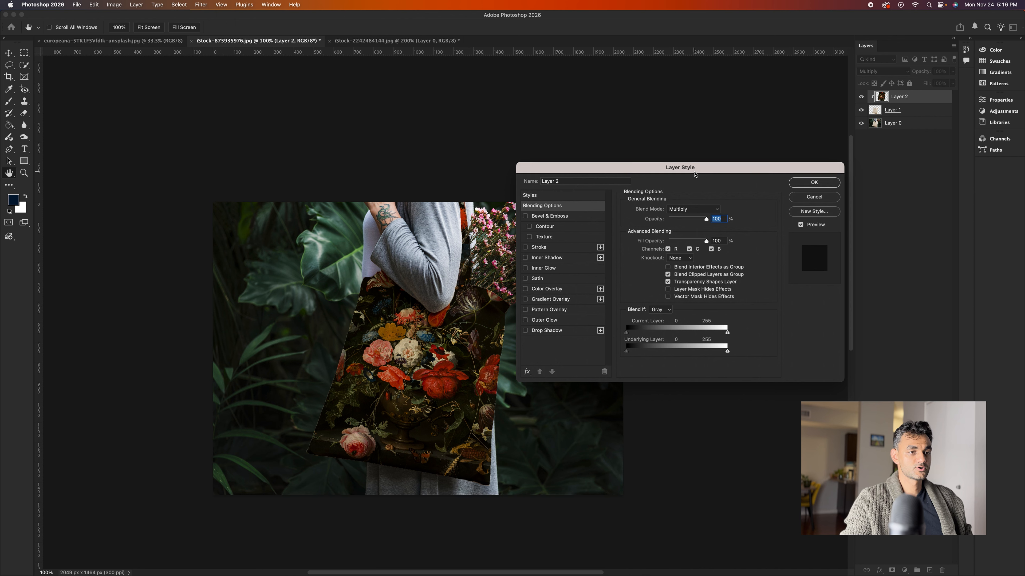
pyautogui.moveTo(694, 177); pyautogui.dragTo(736, 178)
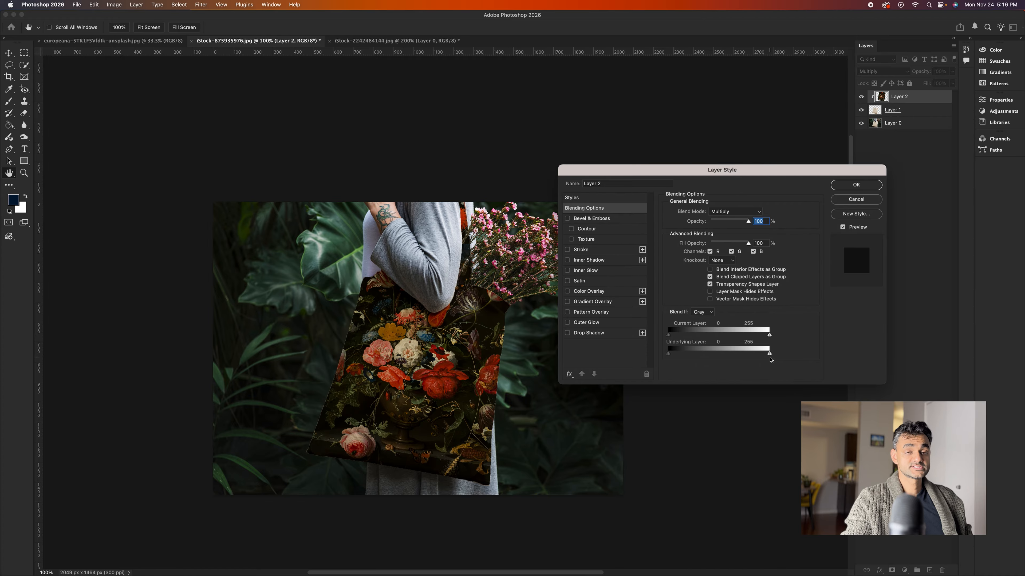
pyautogui.press('alt')
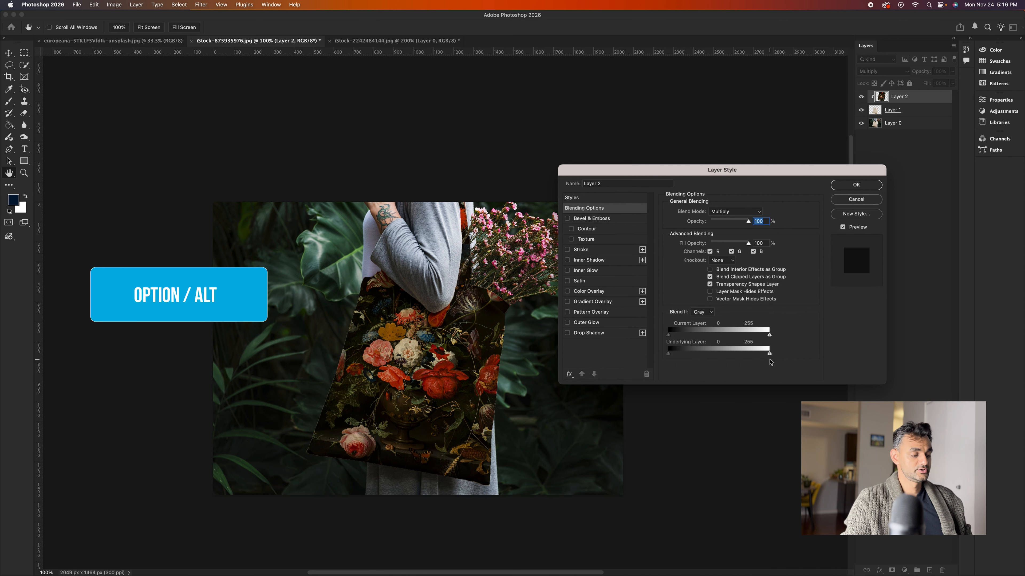
pyautogui.moveTo(769, 355); pyautogui.dragTo(745, 356)
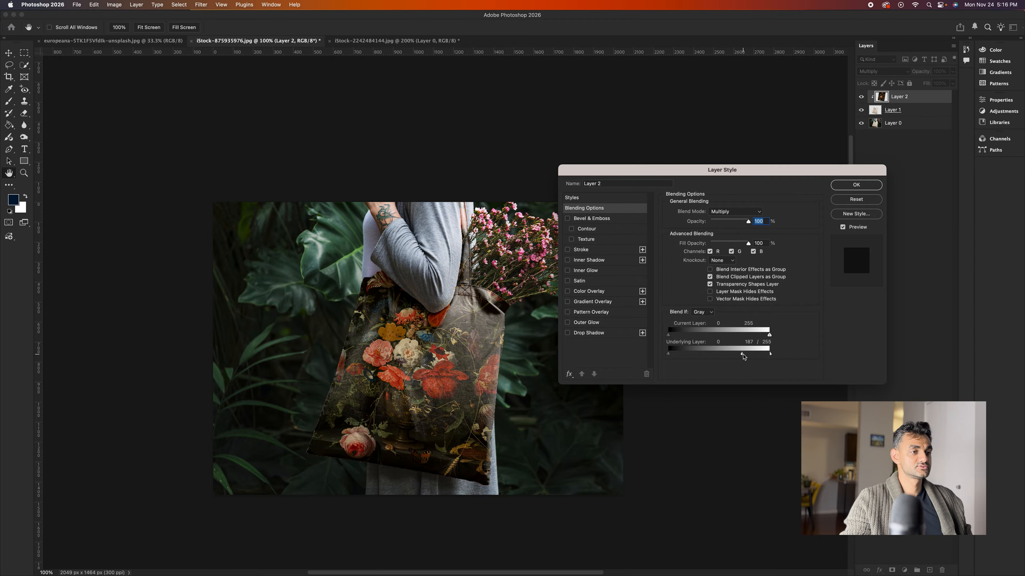
pyautogui.moveTo(742, 356); pyautogui.dragTo(748, 357)
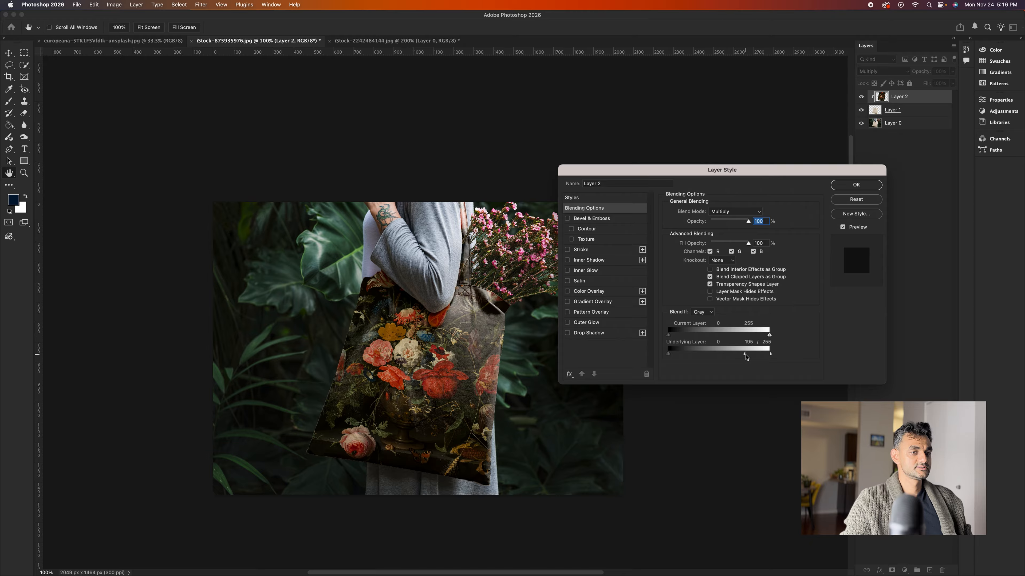
# Split the Underlying Layer's black Blend If slider to 0 / 68 for the painting layer.
pyautogui.moveTo(668, 355)
pyautogui.mouseDown()
pyautogui.moveTo(711, 357)
pyautogui.moveTo(682, 357)
pyautogui.mouseUp()
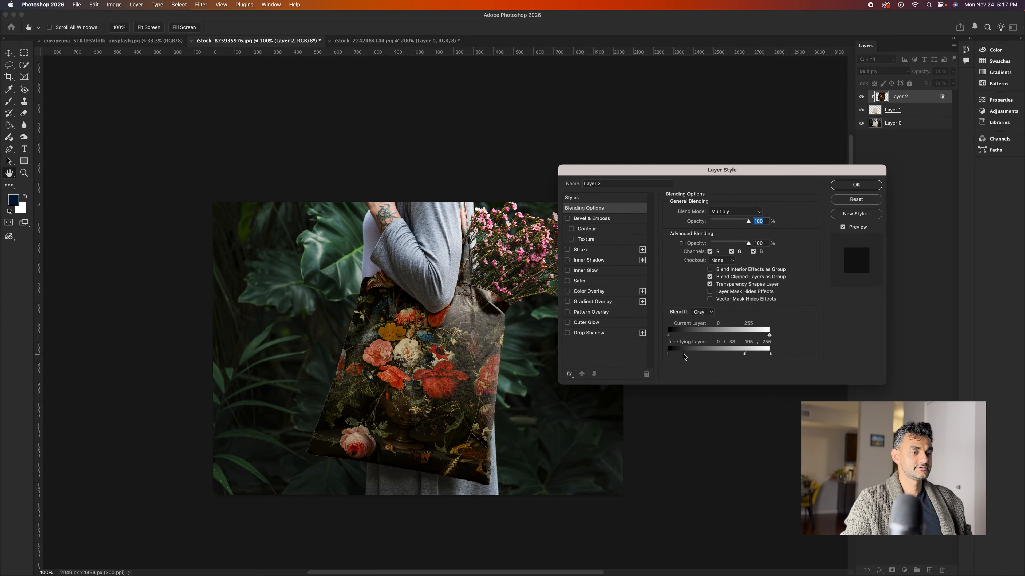
pyautogui.moveTo(686, 357); pyautogui.dragTo(688, 357)
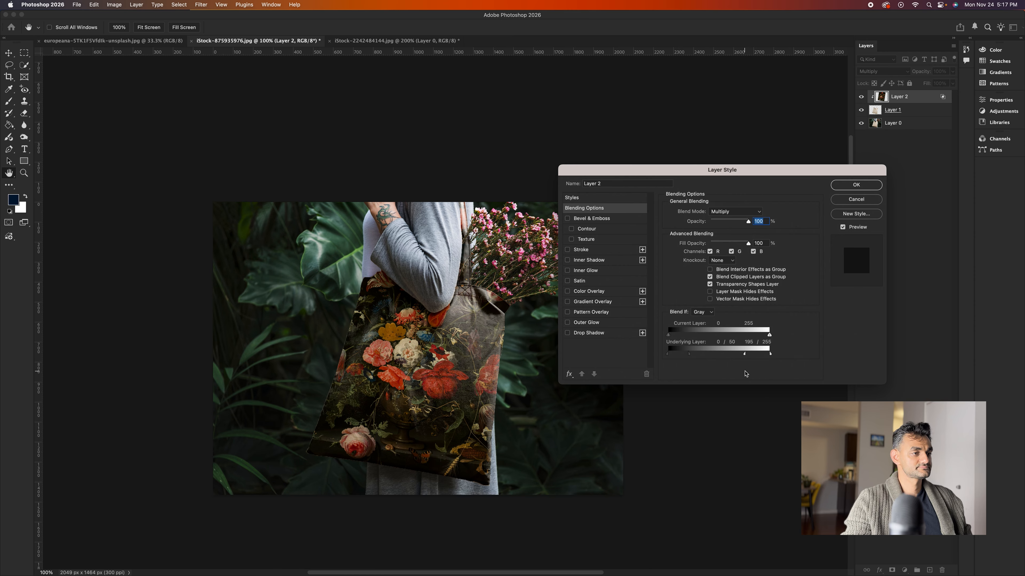
pyautogui.moveTo(688, 357)
pyautogui.mouseDown()
pyautogui.moveTo(669, 357)
pyautogui.moveTo(697, 357)
pyautogui.mouseUp()
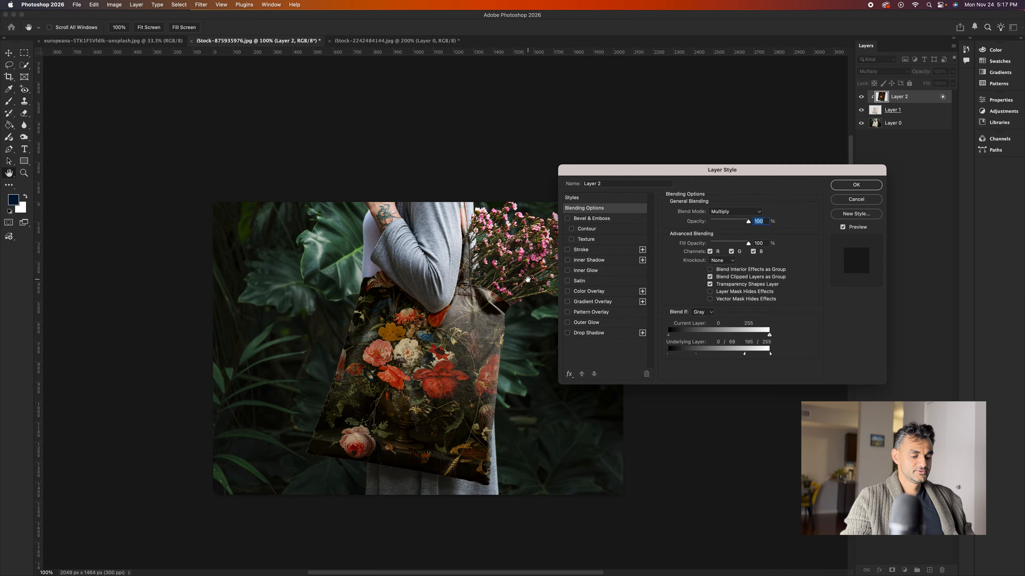
# Inspect the painting's blend with the fabric texture and folds across the bag, and apply the blending options.
pyautogui.press('super+plus')
pyautogui.press('super+plus')
pyautogui.moveTo(555, 199); pyautogui.dragTo(452, 214)
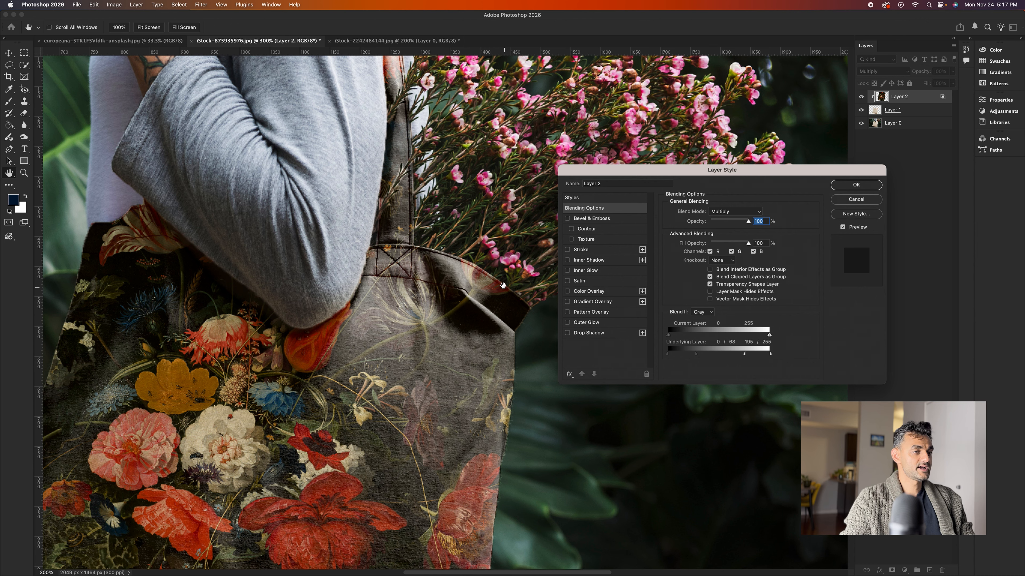
pyautogui.hscroll(-5, 444, 290)
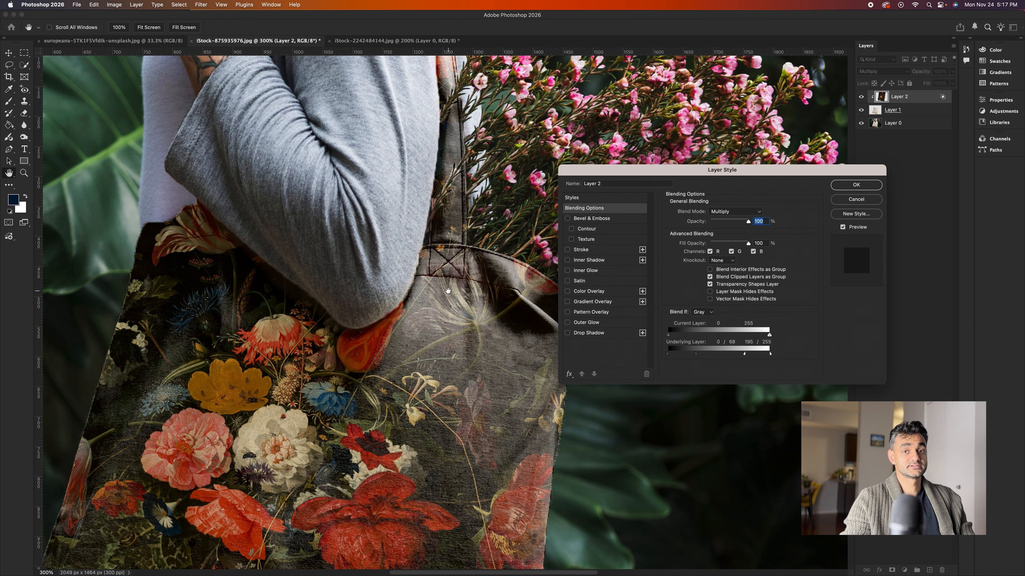
pyautogui.scroll(-2, 451, 290)
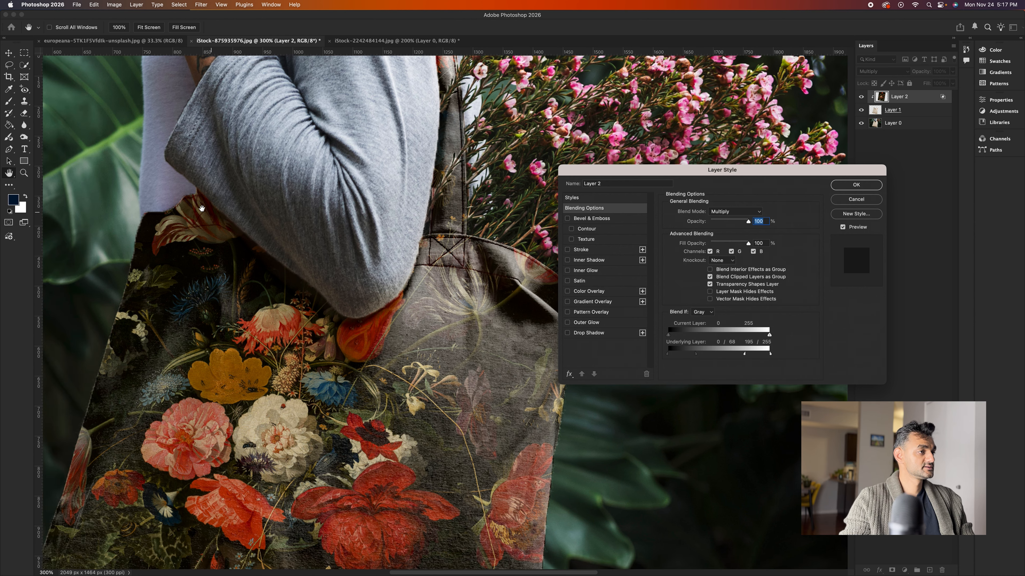
pyautogui.scroll(-9, 208, 235)
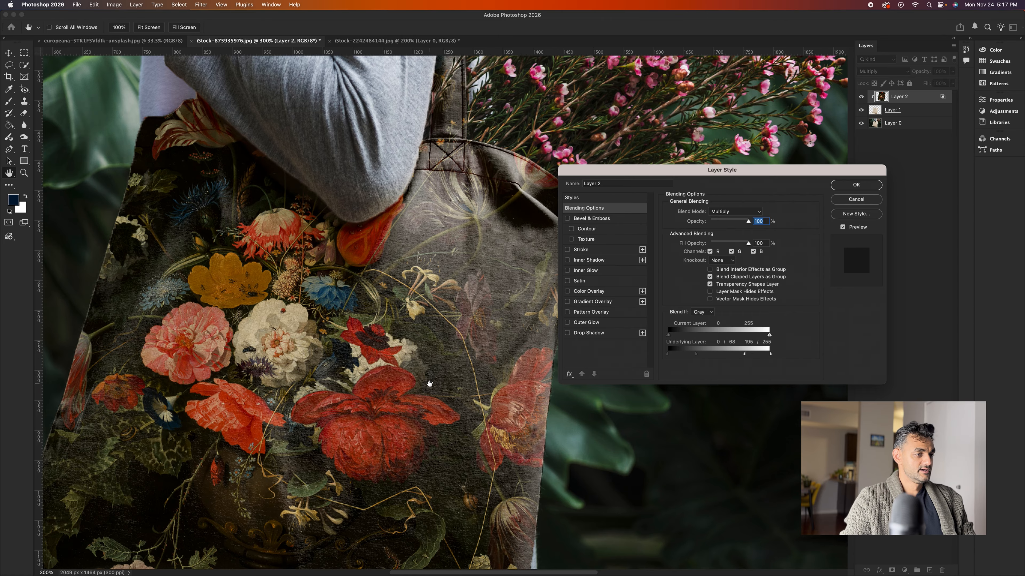
pyautogui.scroll(-4, 445, 381)
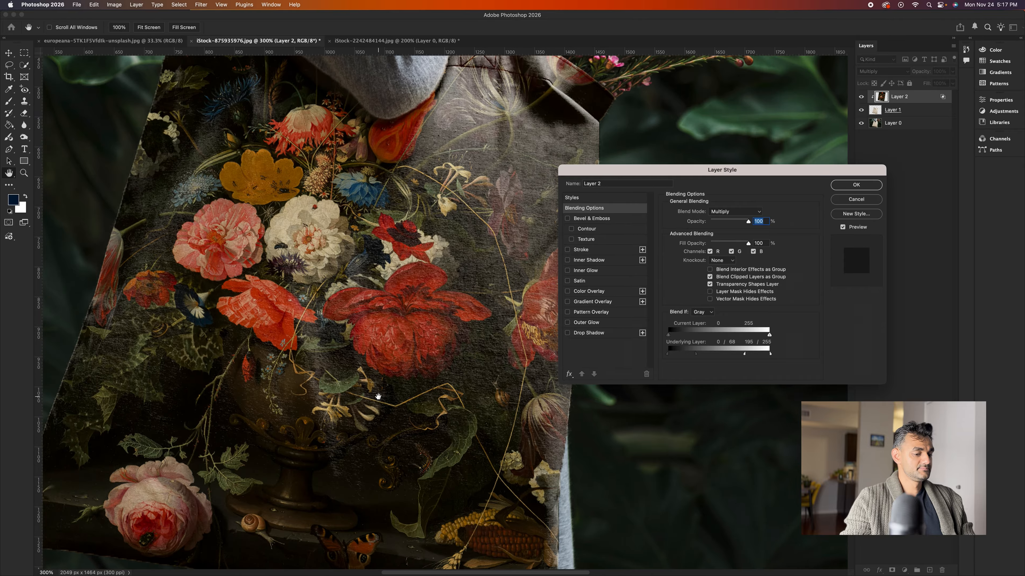
pyautogui.press('super+minus')
pyautogui.scroll(2, 439, 220)
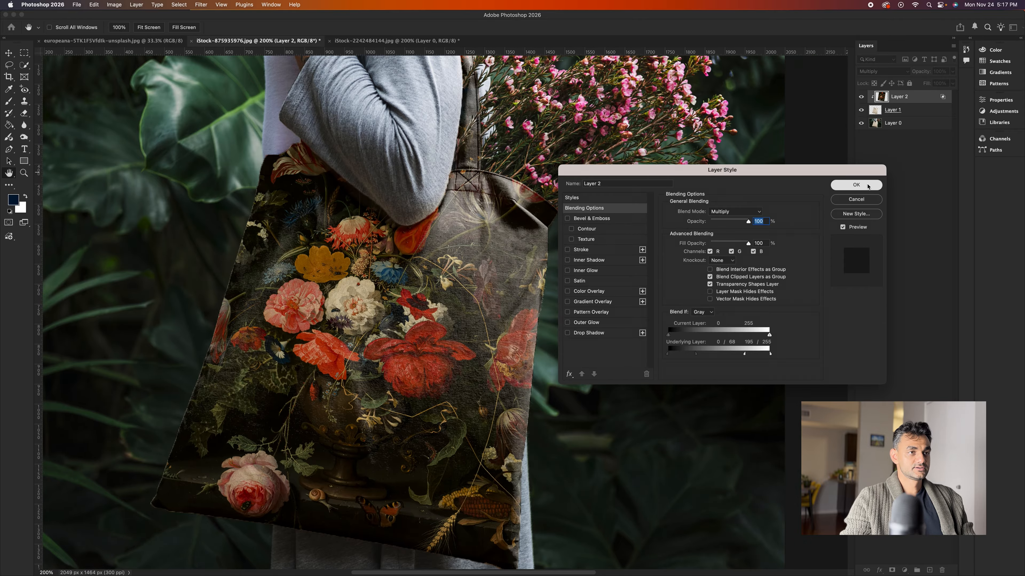
pyautogui.click(867, 185)
# Examine the finished tote bag composite as a whole and at closer range.
pyautogui.press('super+minus')
pyautogui.press('super+minus')
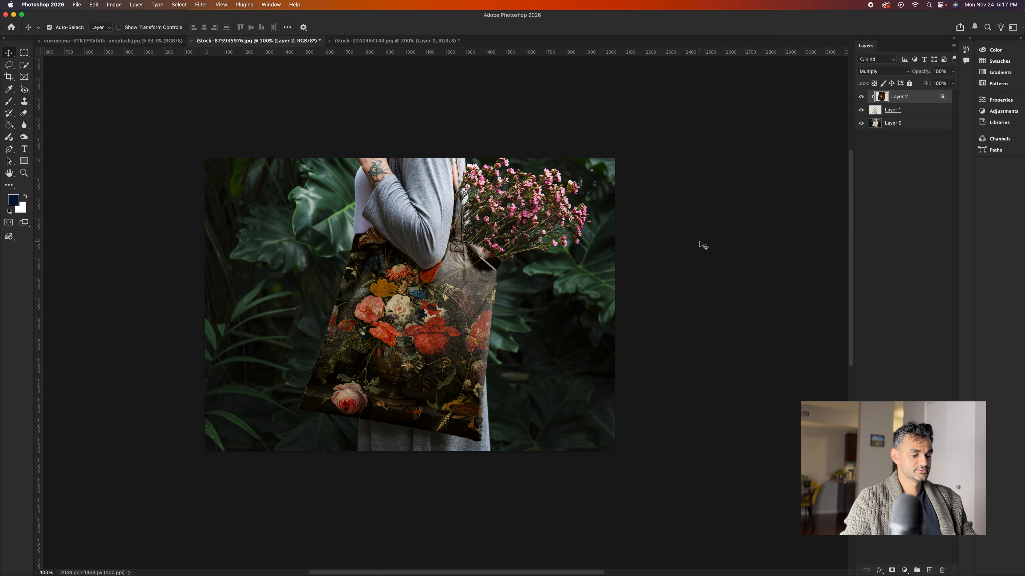
pyautogui.press('super+plus')
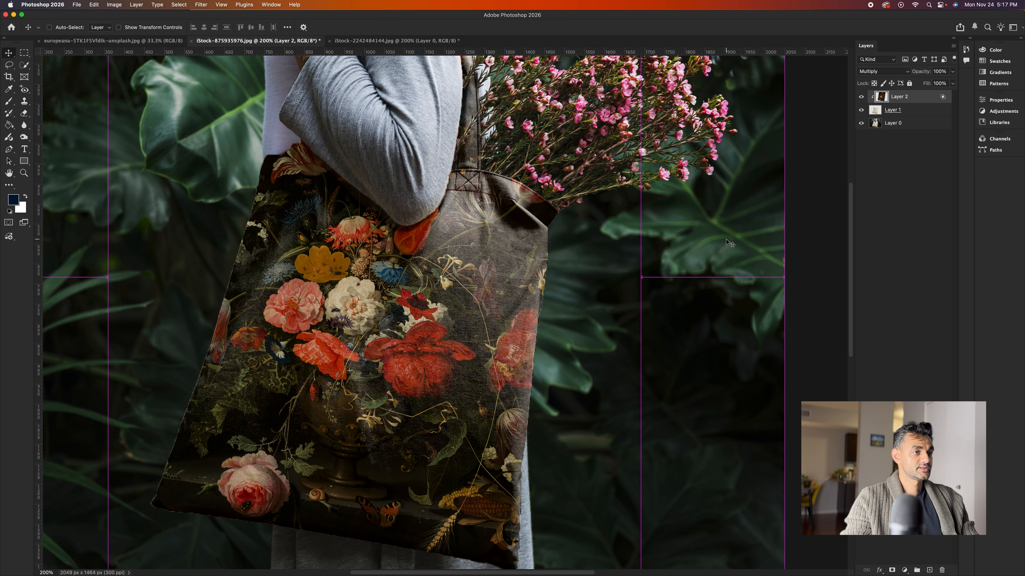
pyautogui.click(577, 191)
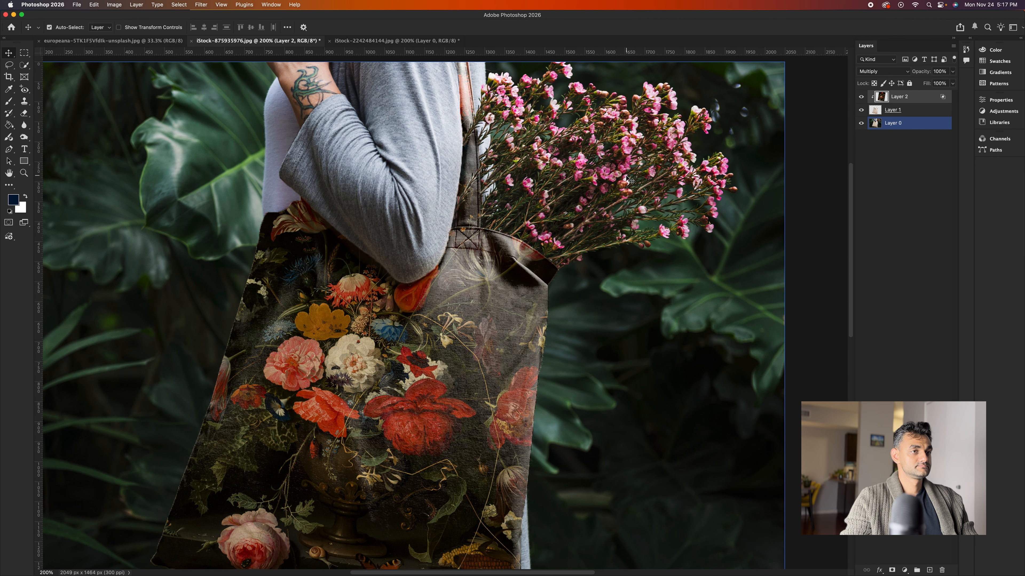
pyautogui.press('super+minus')
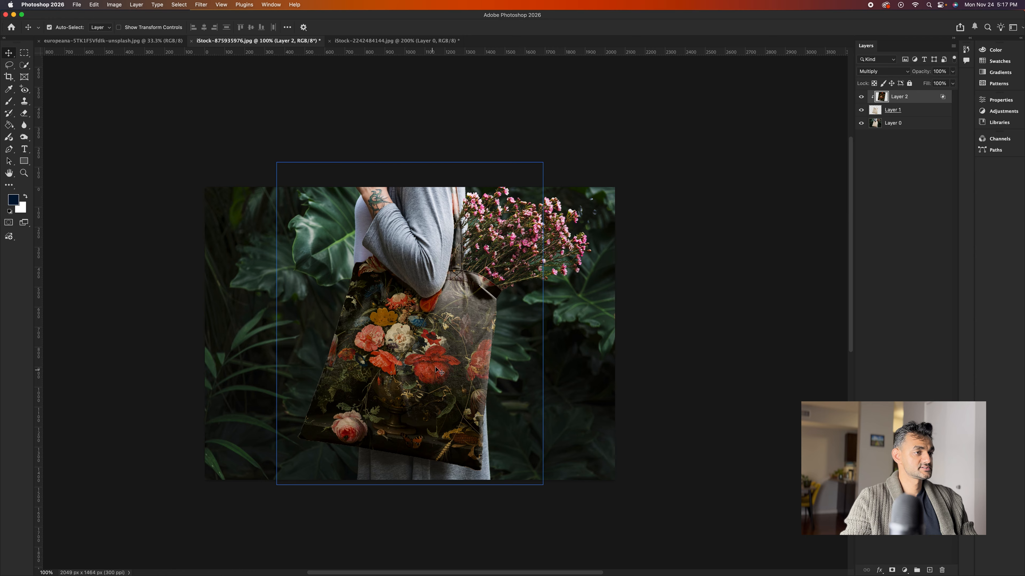
pyautogui.click(685, 379)
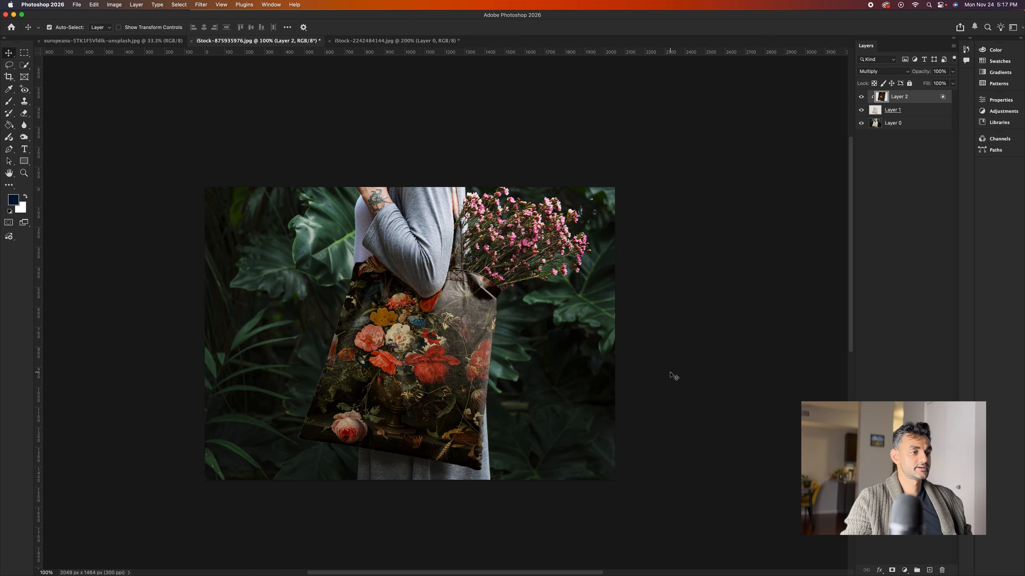
pyautogui.hscroll(1, 548, 357)
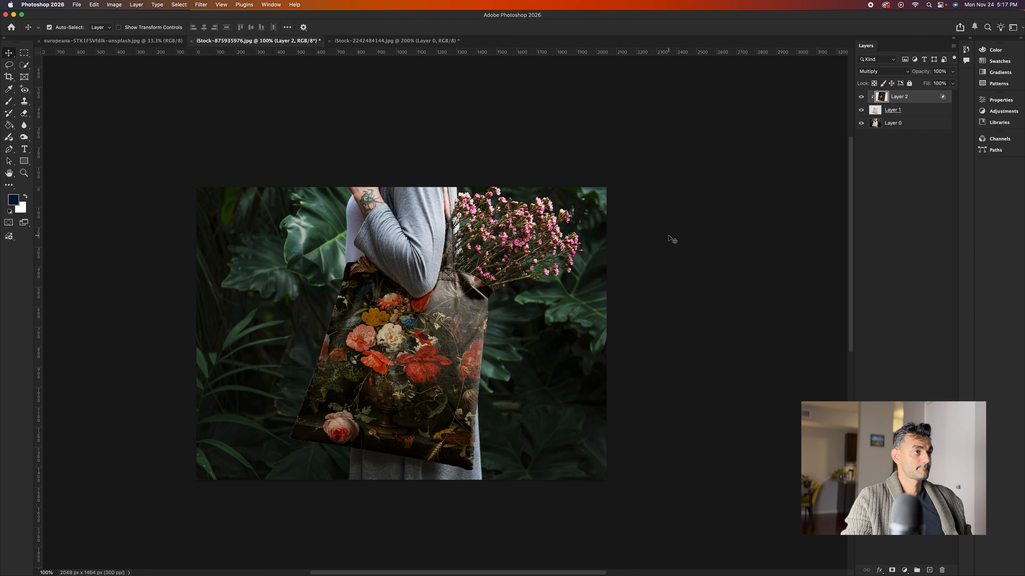
# Switch to the iStock-2242484144.jpg document and look over the canvas bag filled with groceries.
pyautogui.click(409, 41)
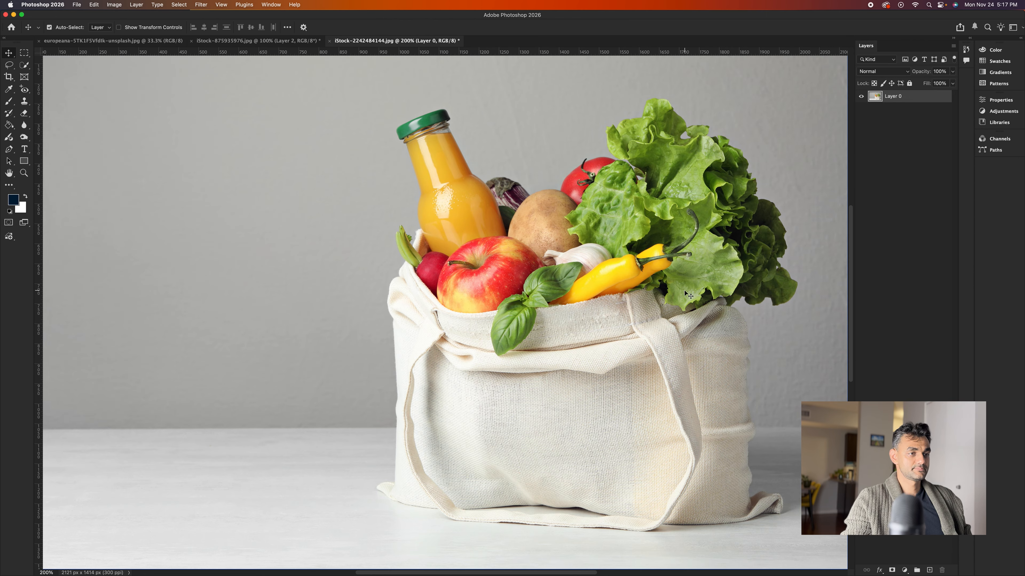
pyautogui.hscroll(5, 685, 290)
pyautogui.scroll(-2, 685, 289)
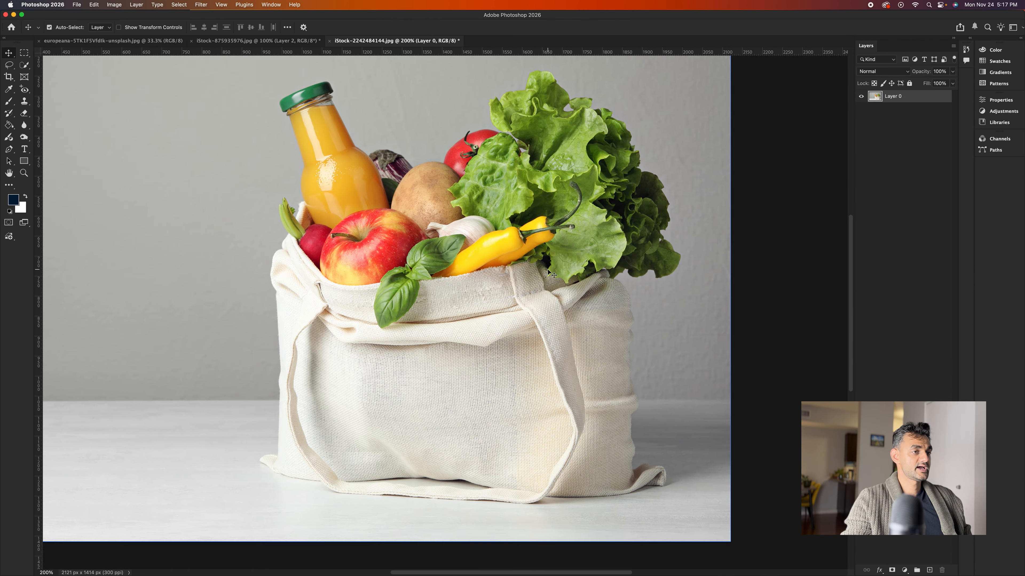
pyautogui.hscroll(-3, 549, 270)
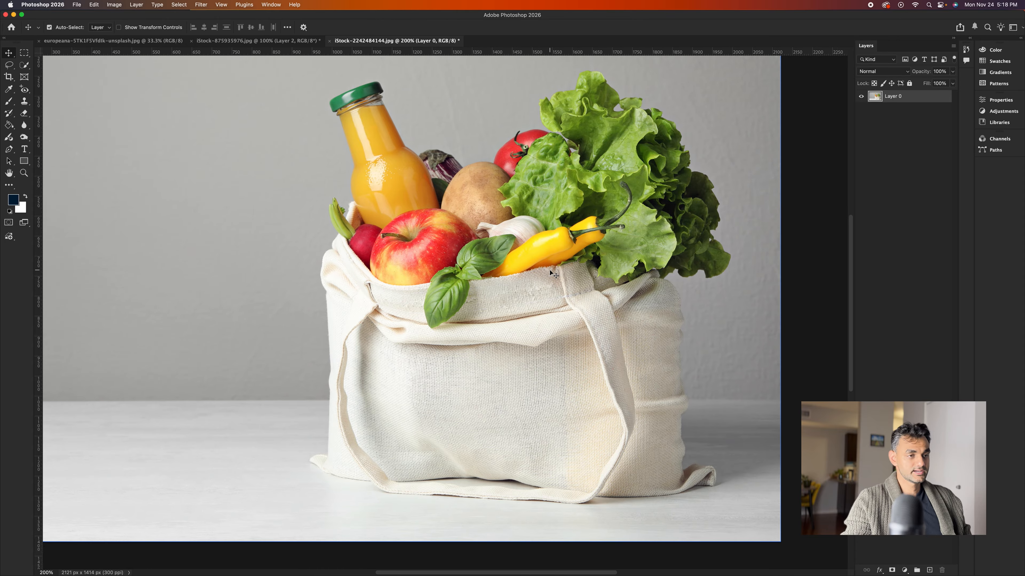
pyautogui.hscroll(2, 549, 270)
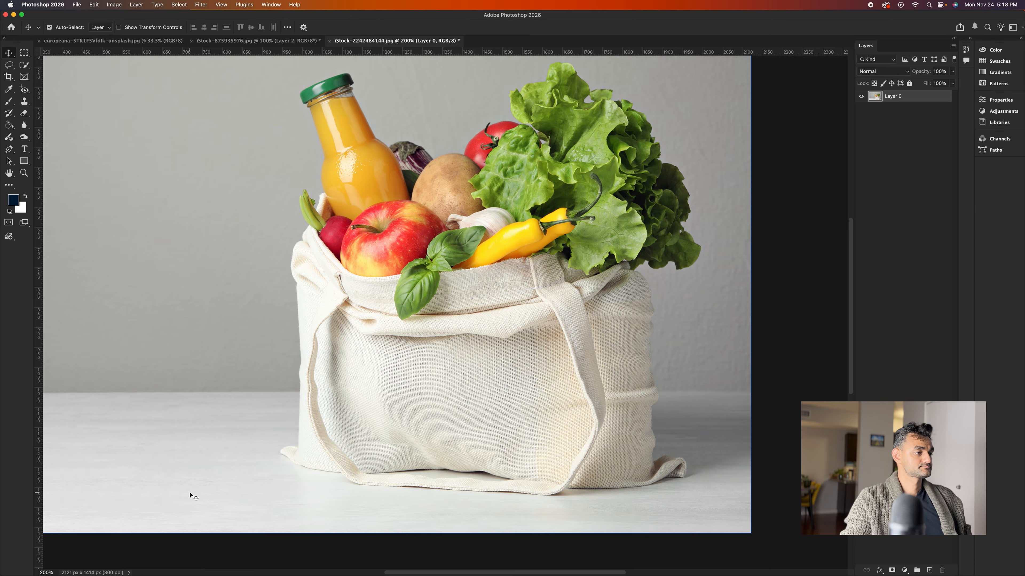
pyautogui.hscroll(3, 521, 348)
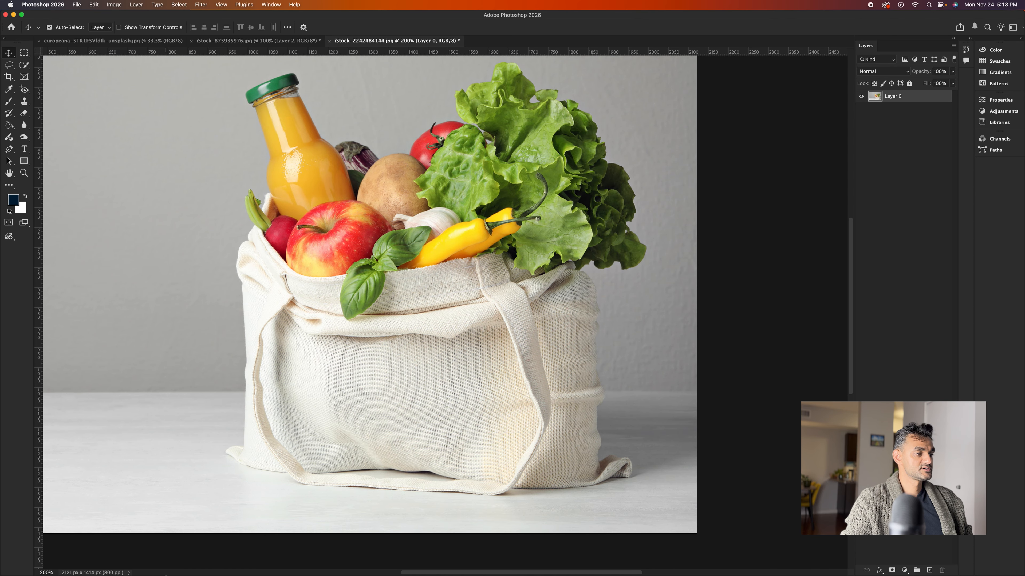
pyautogui.hscroll(-3, 416, 250)
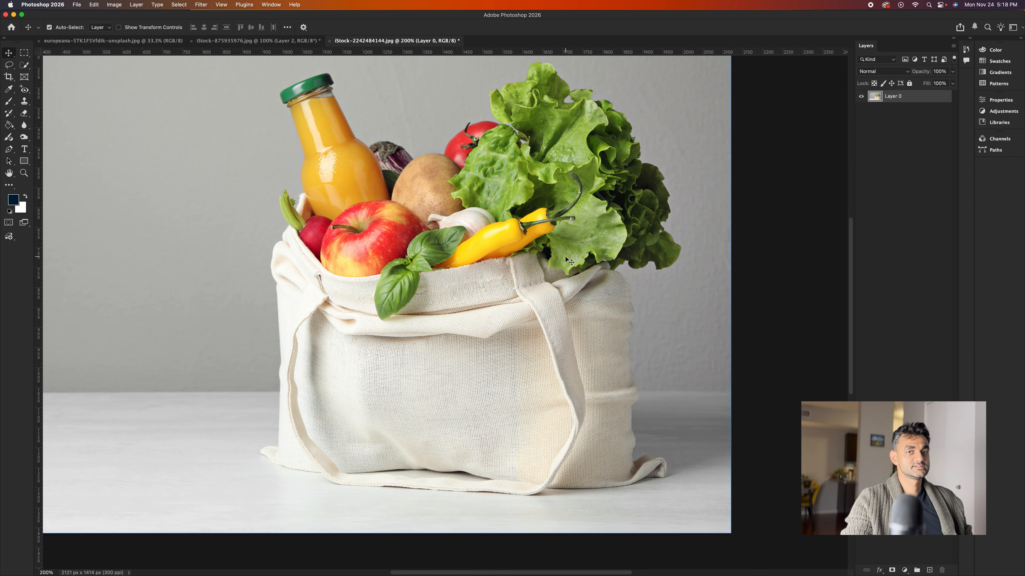
pyautogui.scroll(-3, 569, 261)
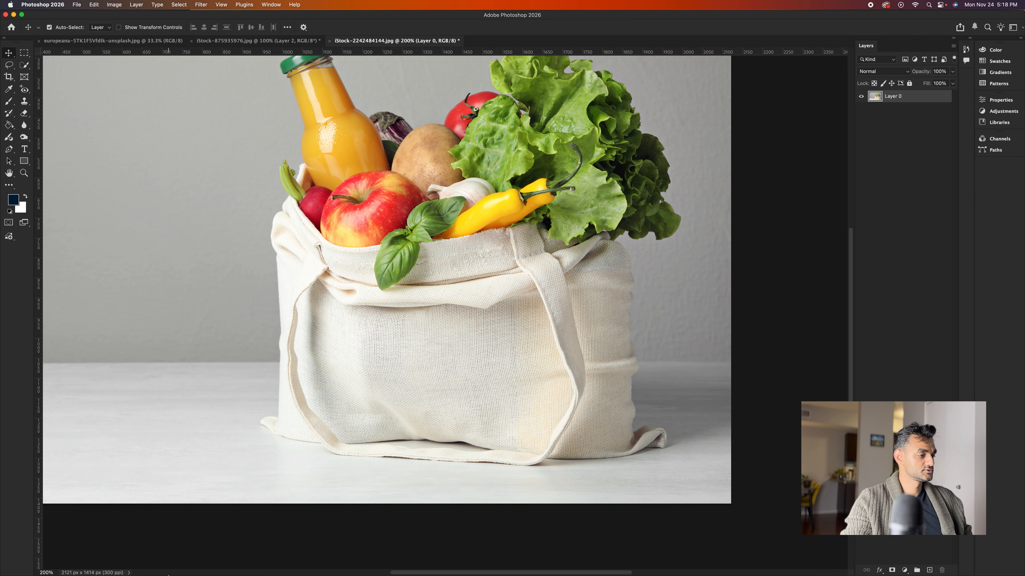
# Place Kings food-logo.png from the Mockup-overlay folder into the grocery bag photo.
pyautogui.click(132, 561)
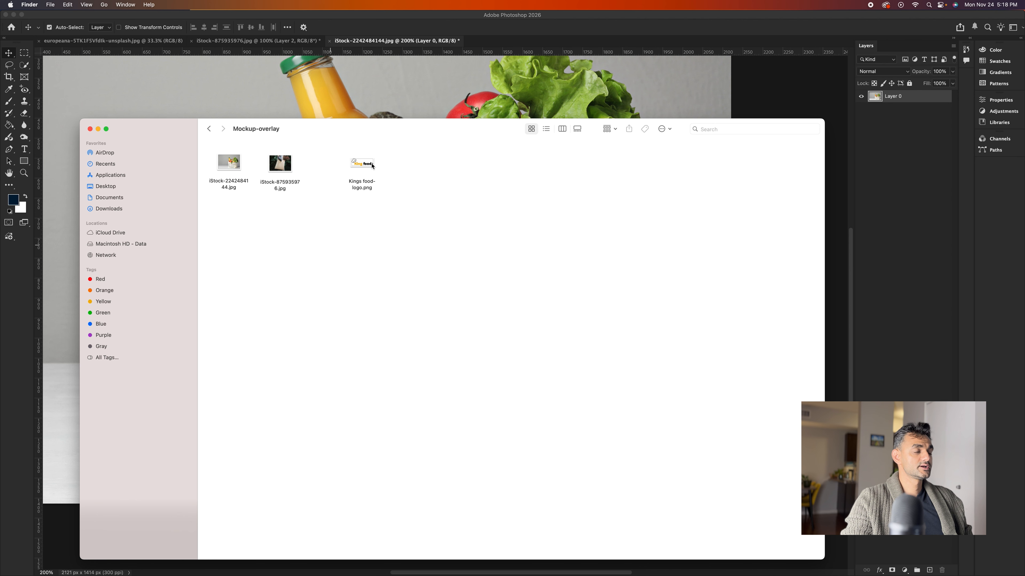
pyautogui.moveTo(371, 136)
pyautogui.mouseDown()
pyautogui.moveTo(403, 203)
pyautogui.moveTo(395, 228)
pyautogui.moveTo(369, 141)
pyautogui.mouseUp()
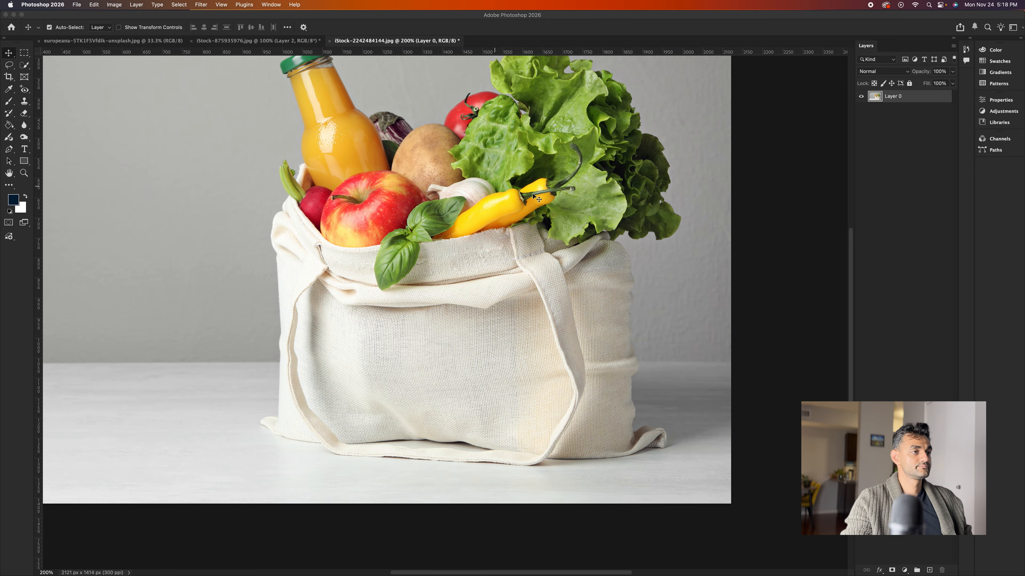
pyautogui.press('Return')
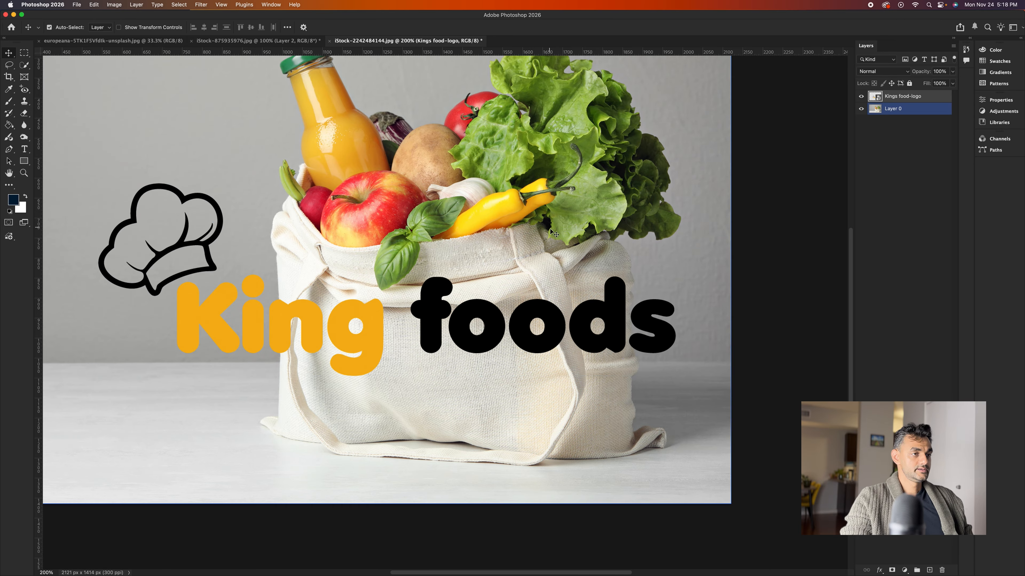
# Scale the King foods logo down to about 34% and position it on the front of the grocery bag.
pyautogui.press('super+minus')
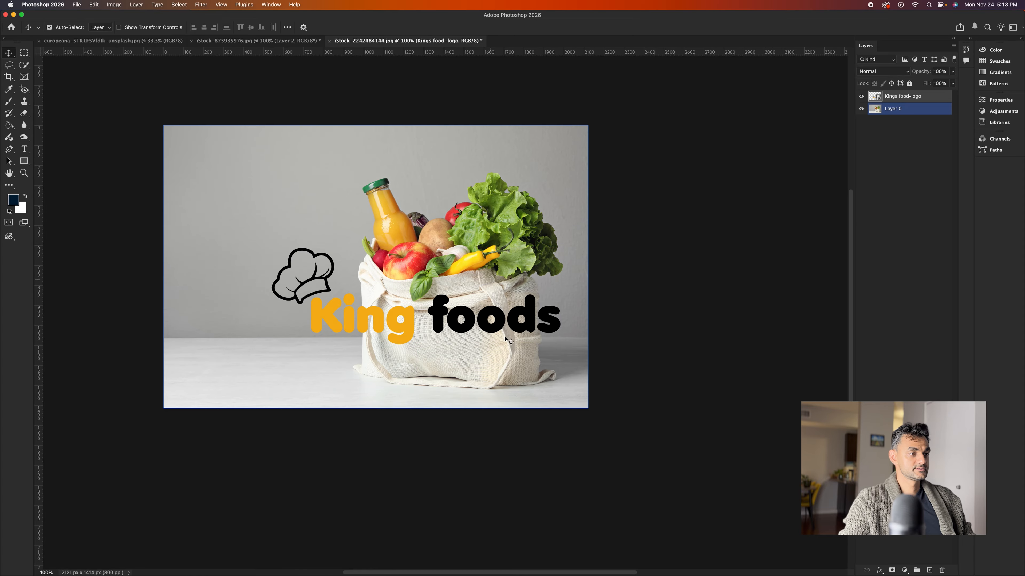
pyautogui.moveTo(498, 321); pyautogui.dragTo(456, 303)
pyautogui.press('super+plus')
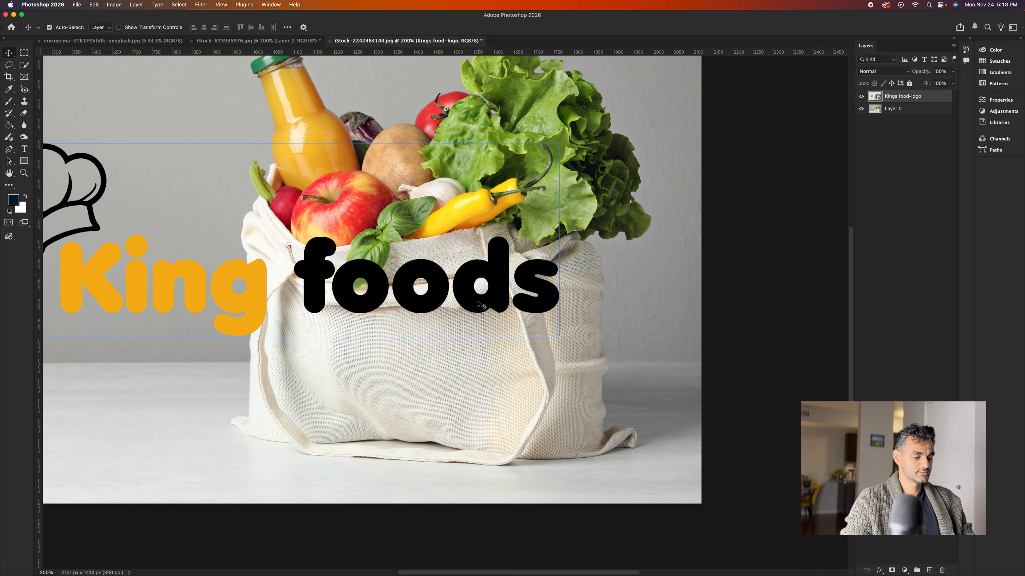
pyautogui.press('super+minus')
pyautogui.press('super+t')
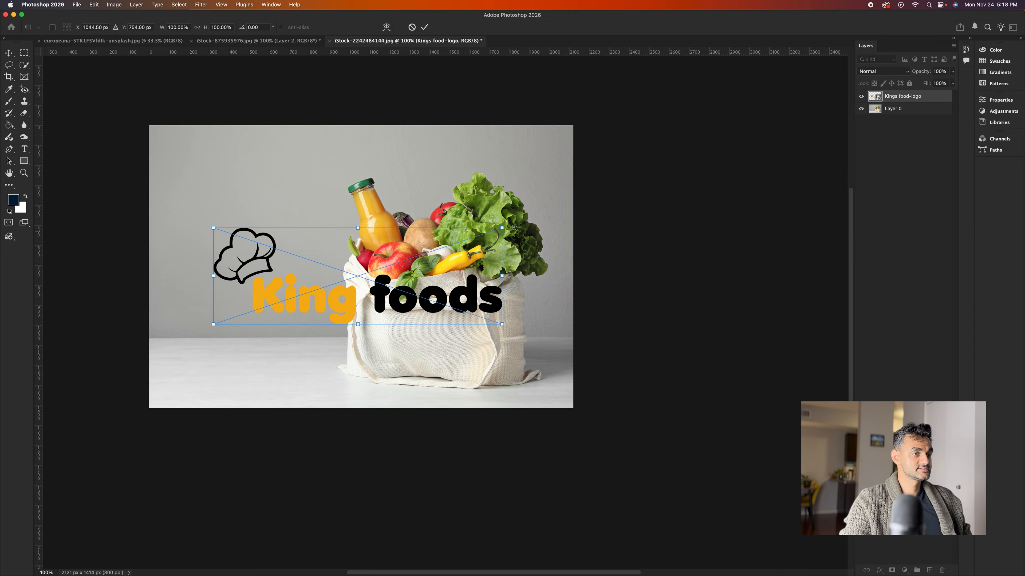
pyautogui.moveTo(501, 229); pyautogui.dragTo(401, 250)
pyautogui.moveTo(383, 284); pyautogui.dragTo(443, 337)
pyautogui.press('super+plus')
pyautogui.press('super+plus')
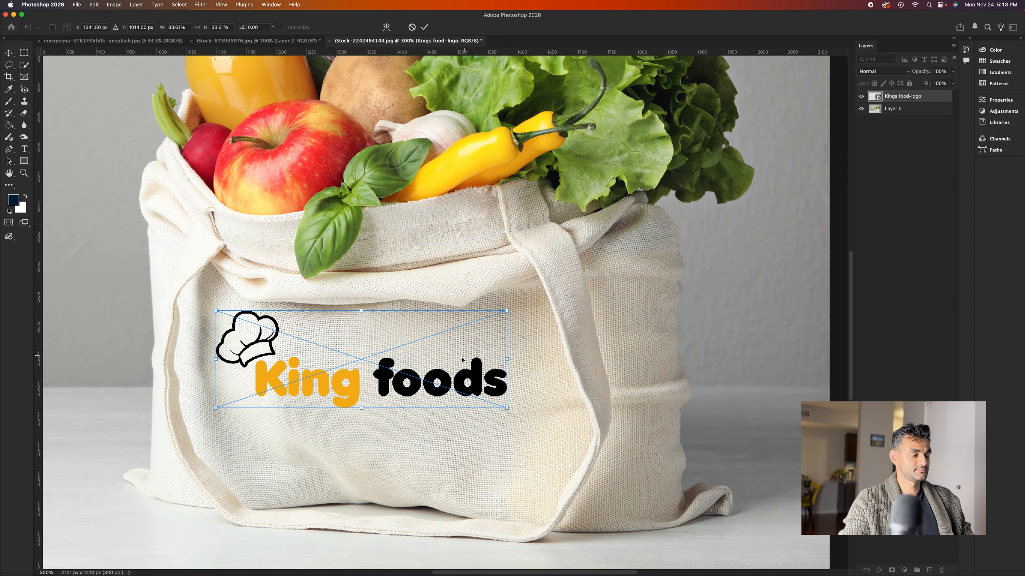
# Enlarge the logo to about 37.5%, place it between the bag's straps and apply the transform.
pyautogui.scroll(-2, 462, 336)
pyautogui.moveTo(451, 351); pyautogui.dragTo(471, 355)
pyautogui.moveTo(531, 379); pyautogui.dragTo(548, 385)
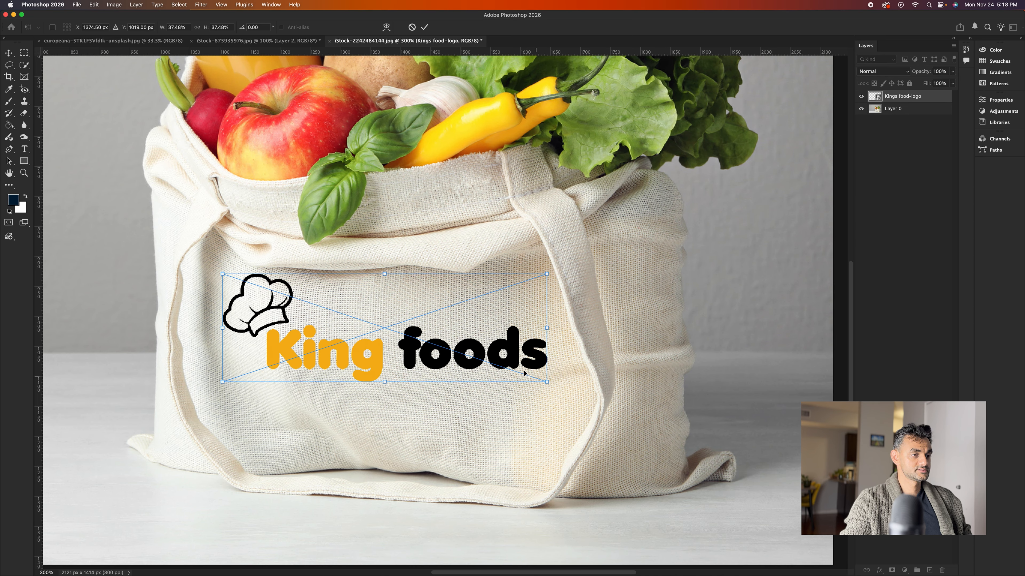
pyautogui.moveTo(509, 352); pyautogui.dragTo(507, 353)
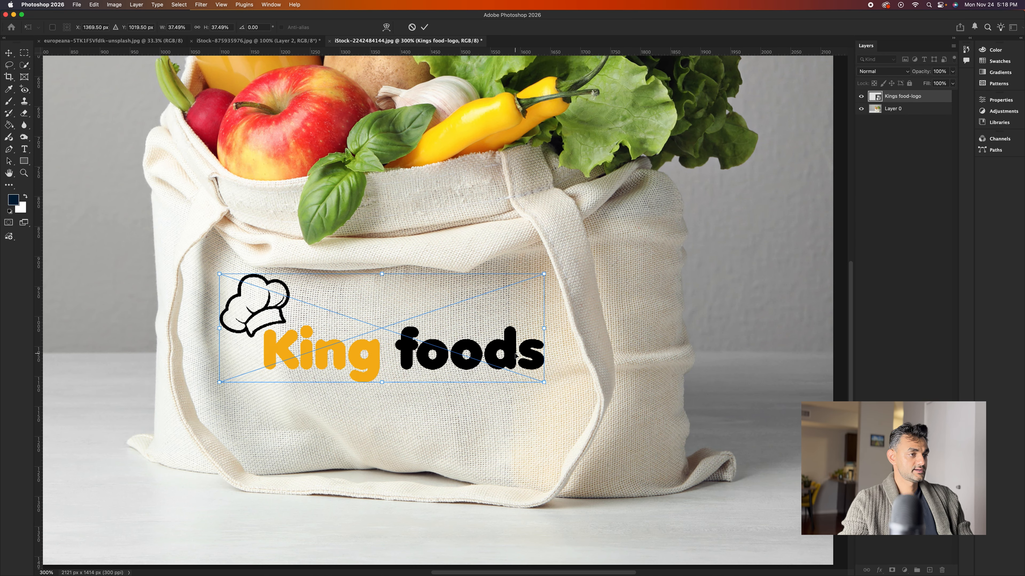
pyautogui.press('Return')
pyautogui.click(561, 394)
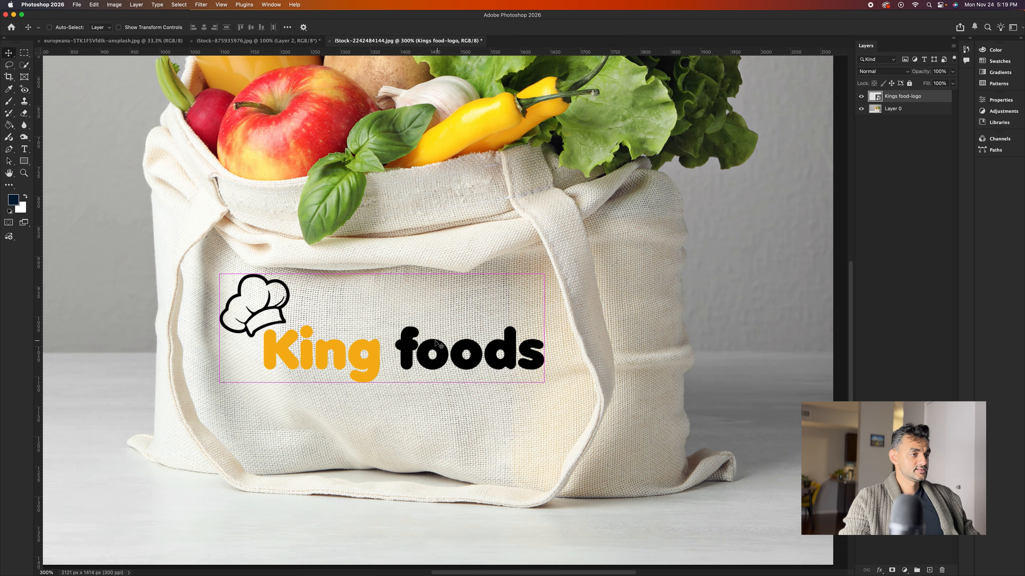
# Rotate the logo about 1.8° clockwise to follow the bag's angle and nudge it slightly into place.
pyautogui.press('super+t')
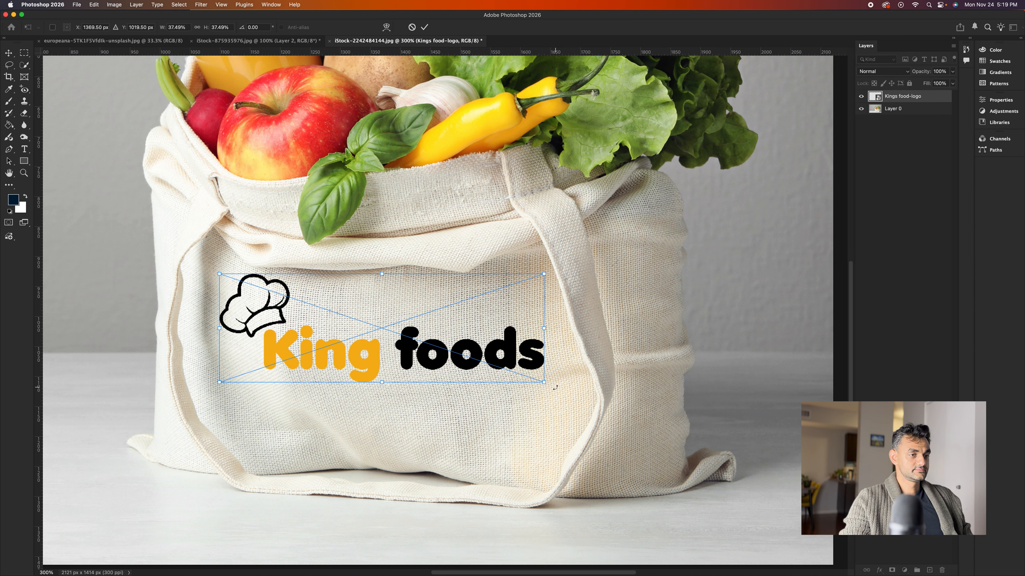
pyautogui.moveTo(554, 390); pyautogui.dragTo(552, 396)
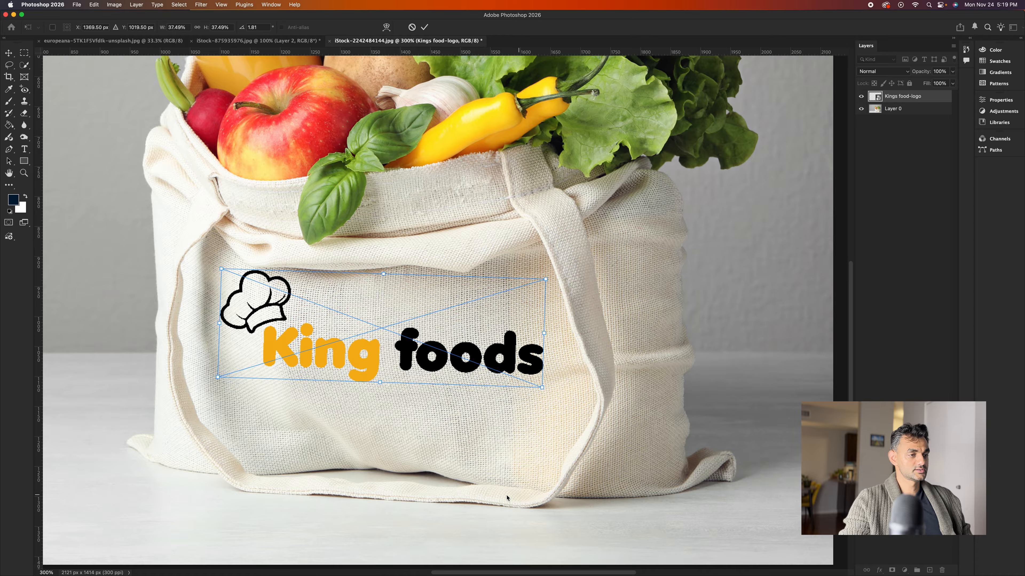
pyautogui.press('Return')
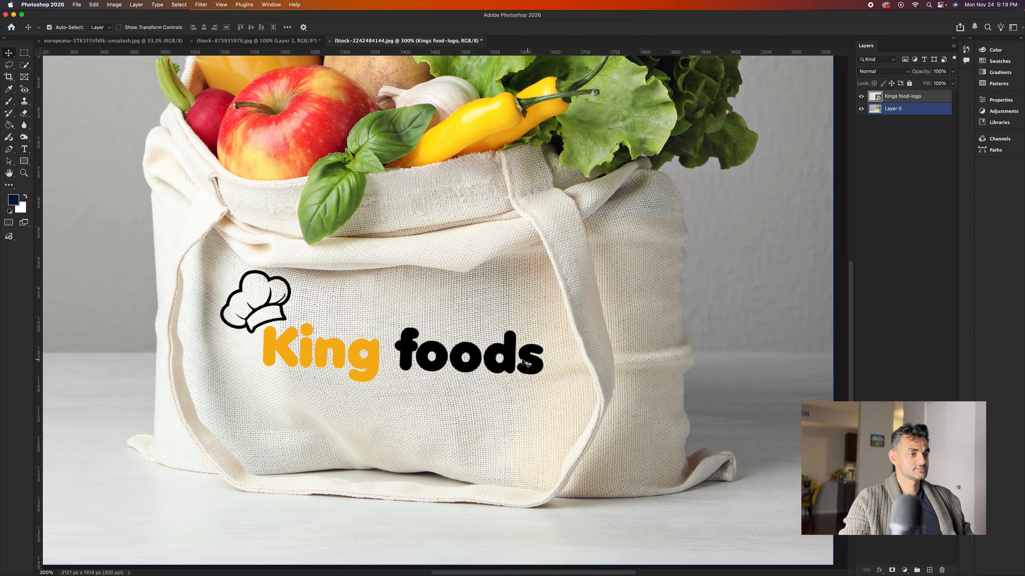
pyautogui.moveTo(508, 359); pyautogui.dragTo(515, 361)
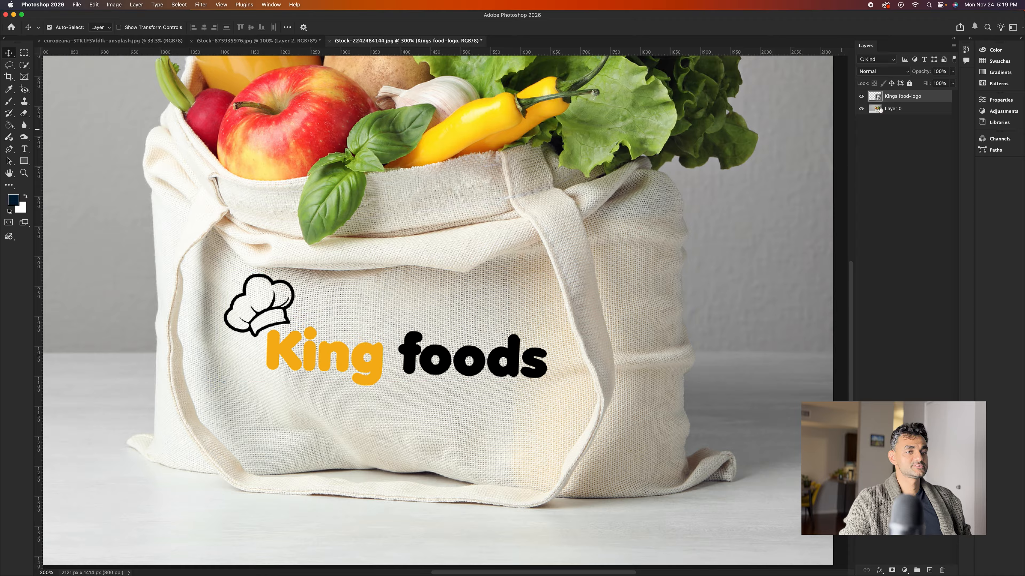
# Set the Kings food-logo layer's blend mode to Multiply and check how the fabric weave shows through the letters.
pyautogui.click(893, 72)
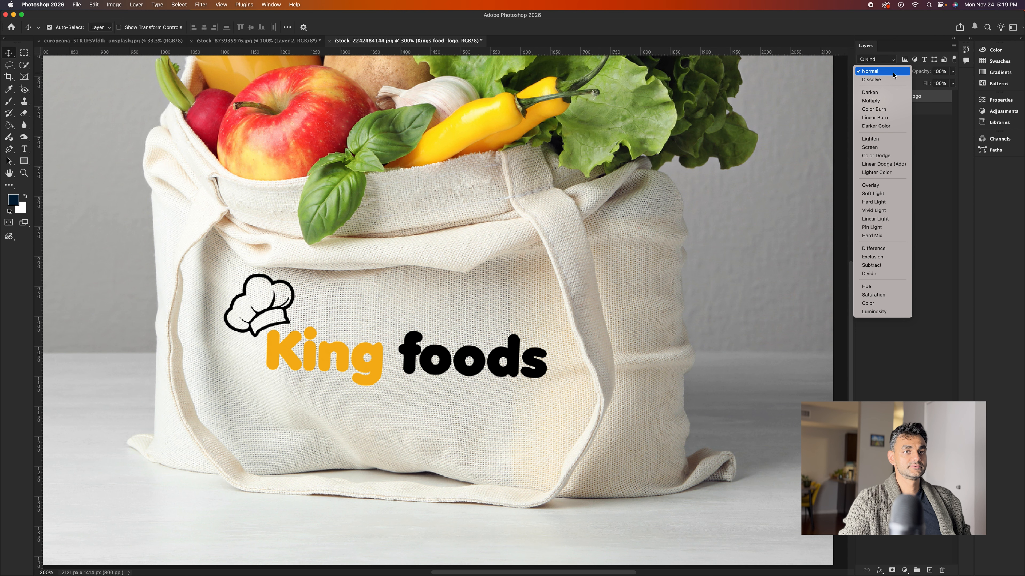
pyautogui.click(886, 102)
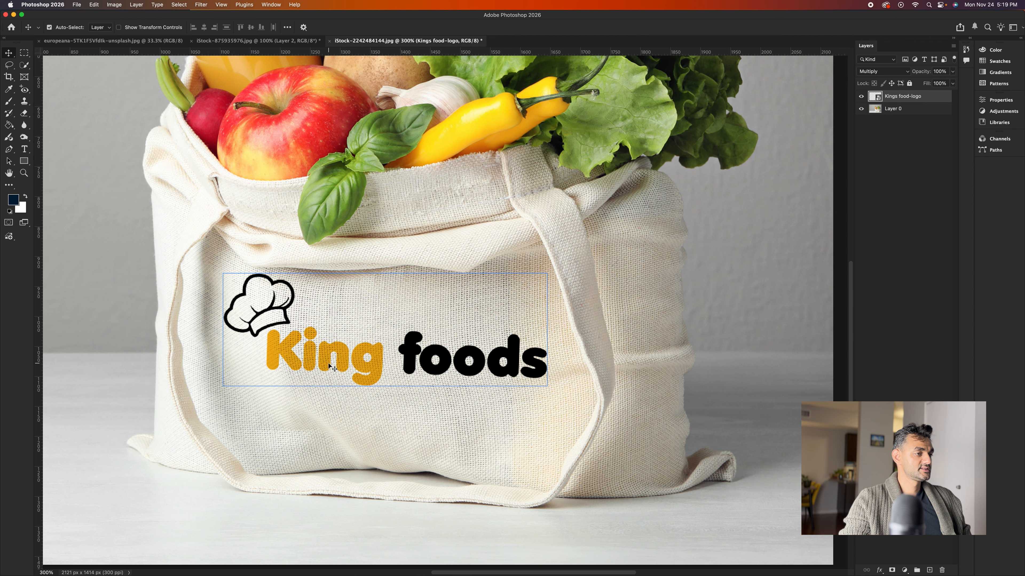
pyautogui.press('super+equal')
pyautogui.press('super+equal')
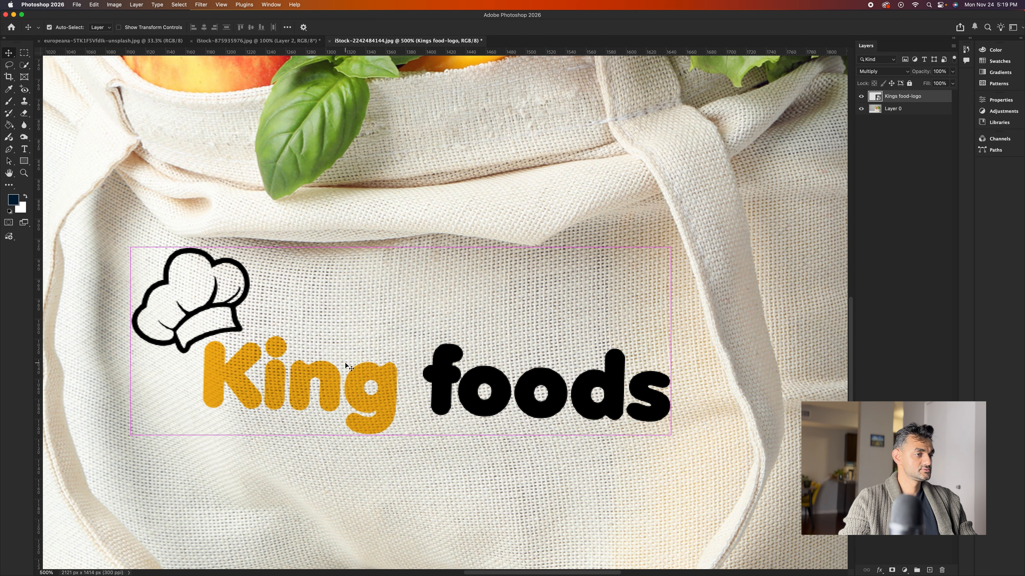
pyautogui.press('super')
pyautogui.press('super+minus')
pyautogui.press('super+minus')
pyautogui.press('super+minus')
pyautogui.keyDown('super'); pyautogui.click(520, 307); pyautogui.keyUp('super')
pyautogui.press('super+equal')
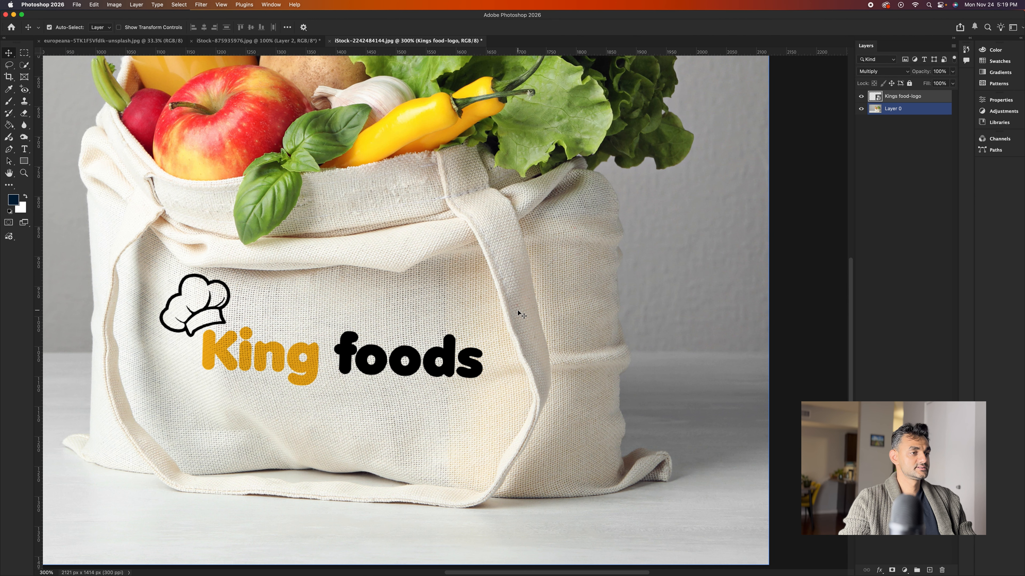
# In the logo layer's Blending Options, split the gray Blend If sliders for the Underlying Layer to 0 / 44 and 227 / 255.
pyautogui.click(926, 118)
pyautogui.click(933, 98)
pyautogui.rightClick(935, 99)
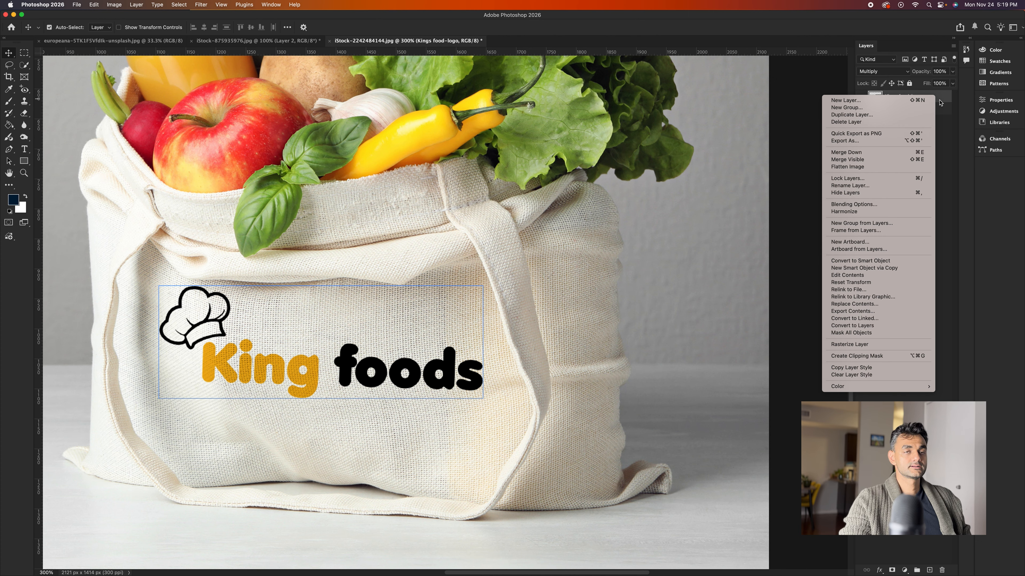
pyautogui.click(941, 99)
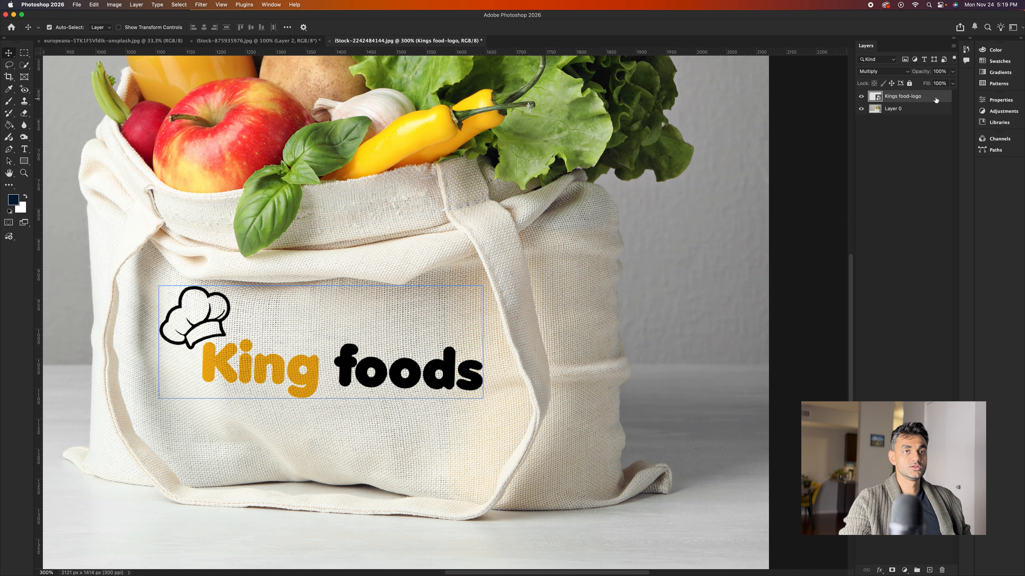
pyautogui.rightClick(935, 100)
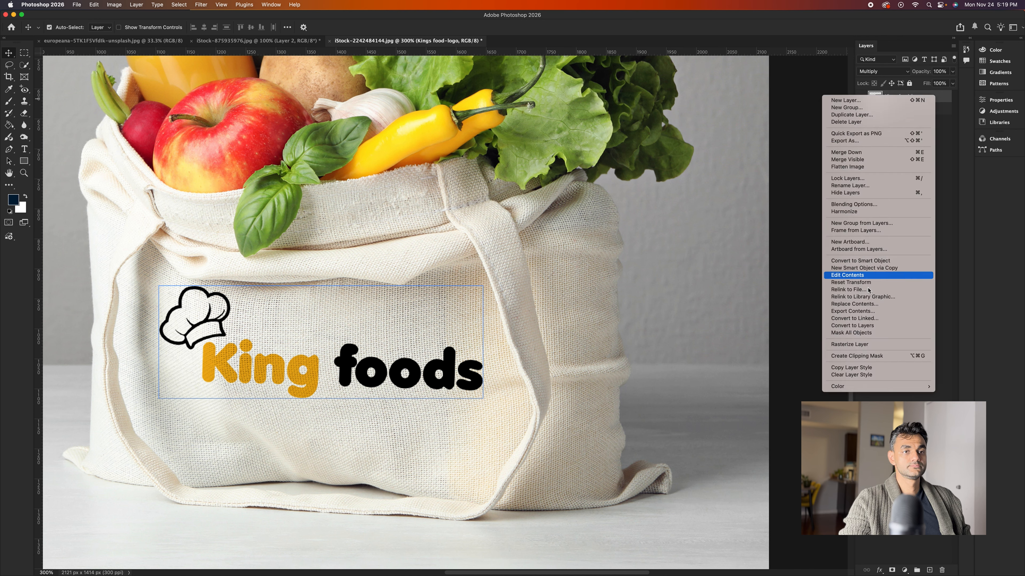
pyautogui.click(848, 205)
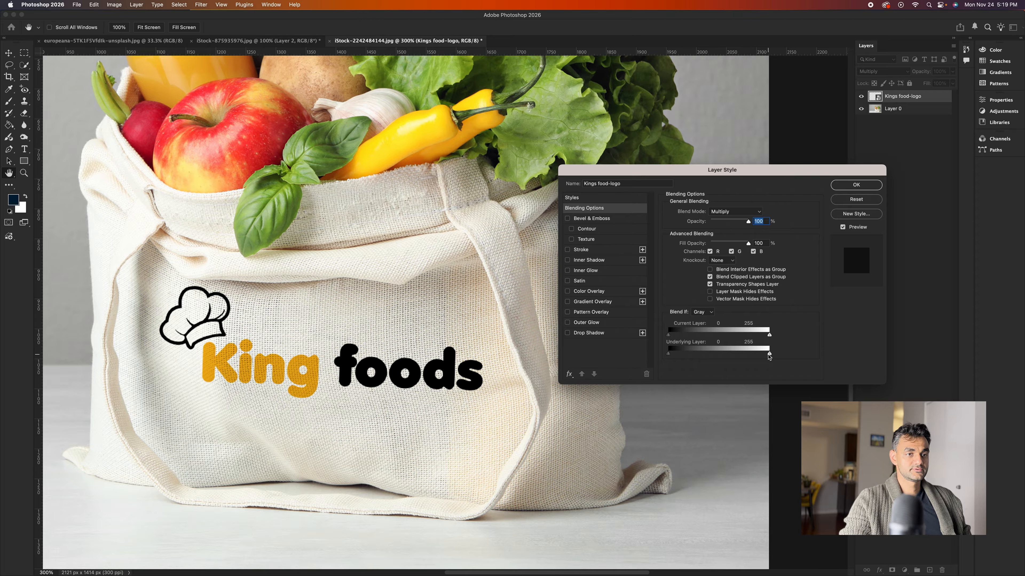
pyautogui.moveTo(769, 356); pyautogui.dragTo(758, 356)
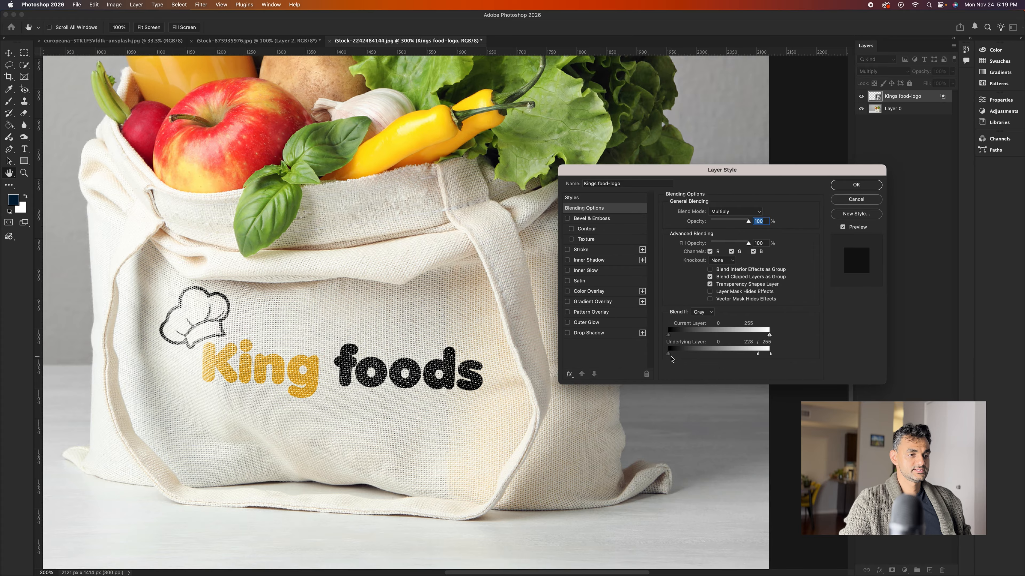
pyautogui.moveTo(673, 357); pyautogui.dragTo(687, 357)
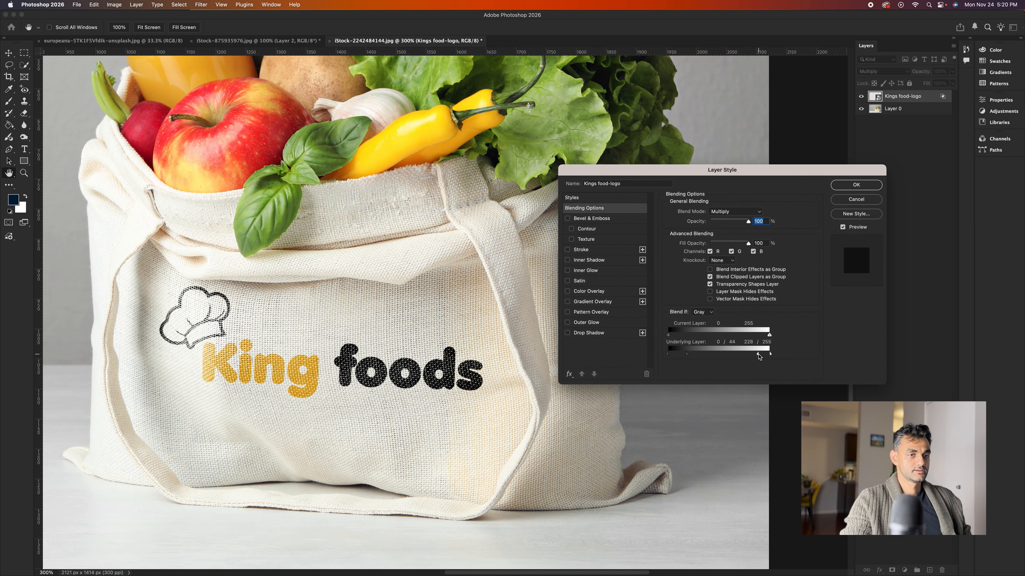
pyautogui.moveTo(758, 357); pyautogui.dragTo(757, 357)
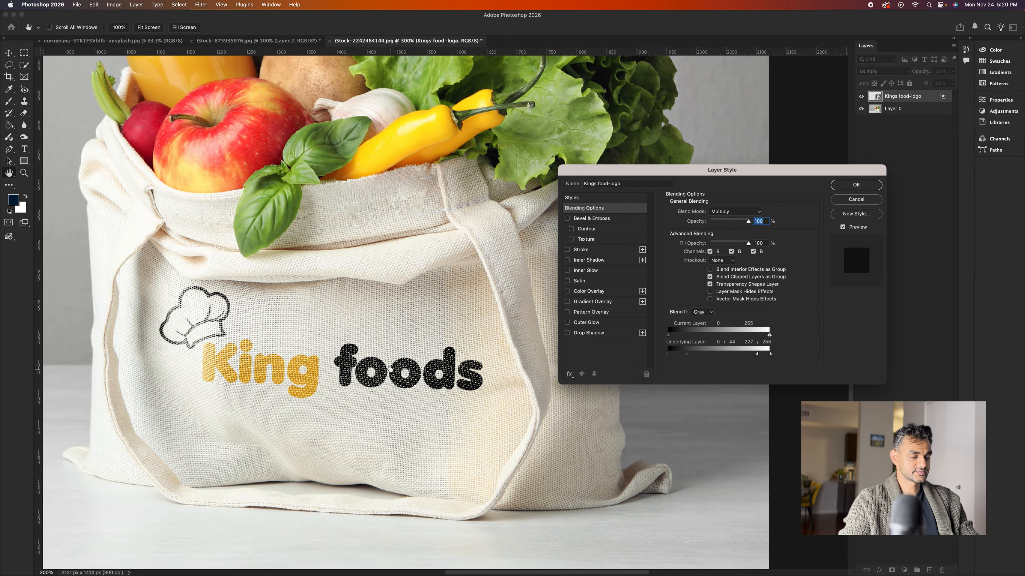
# Inspect the logo lettering up close and from farther away to judge its blend with the canvas weave.
pyautogui.press('super+equal')
pyautogui.press('super+equal')
pyautogui.moveTo(390, 378); pyautogui.dragTo(435, 315)
pyautogui.press('super+equal')
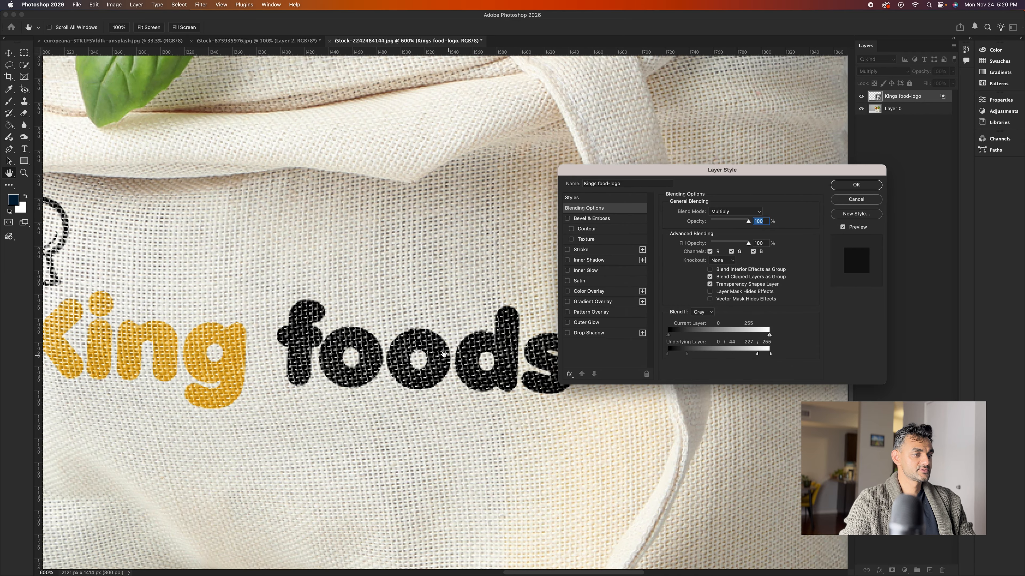
pyautogui.press('super+minus')
pyautogui.press('super+minus')
pyautogui.press('super+minus')
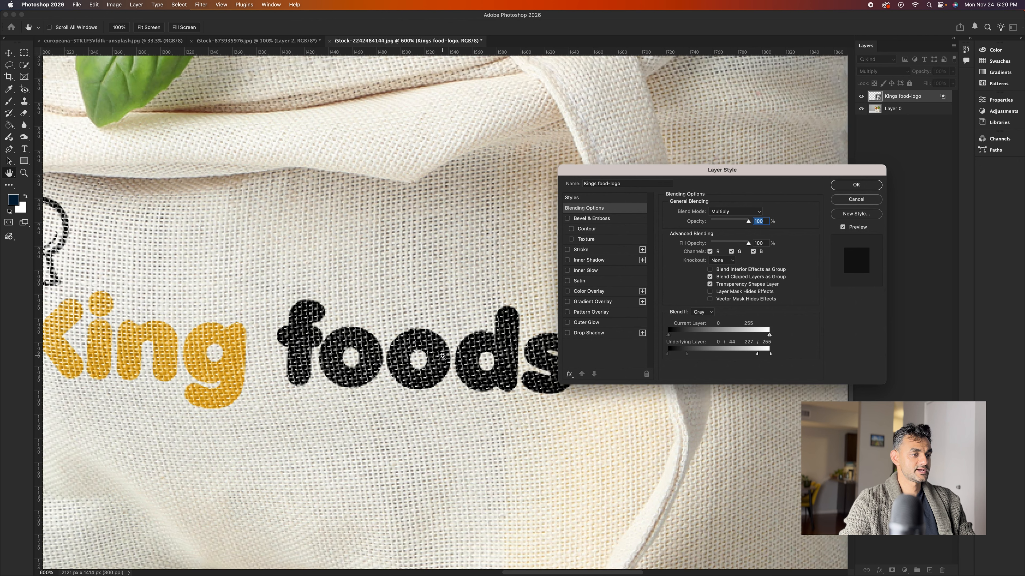
pyautogui.press('super+minus')
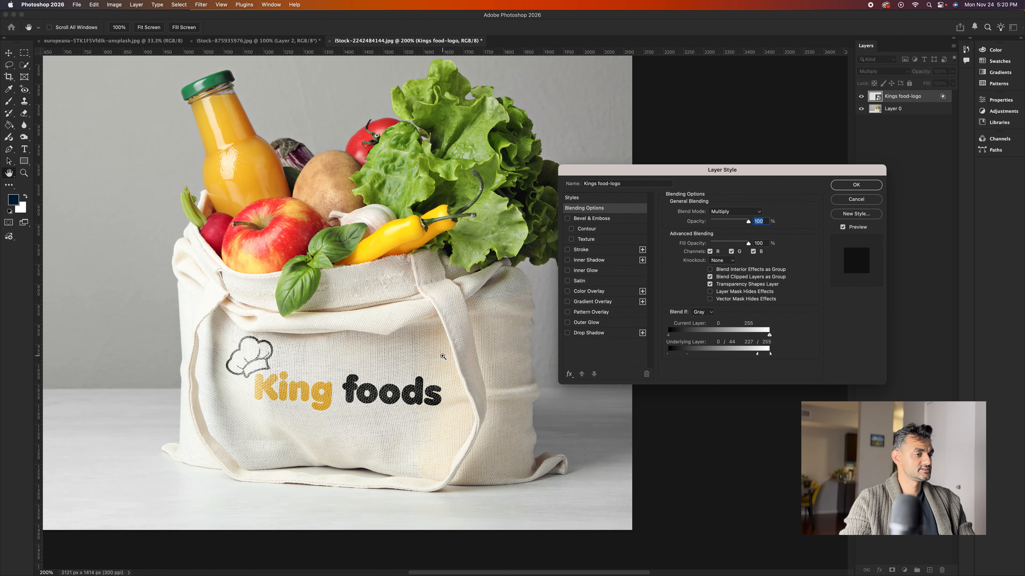
# Adjust the Underlying Layer highlight split to 232 / 255 and apply the logo's blending options.
pyautogui.press('super+equal')
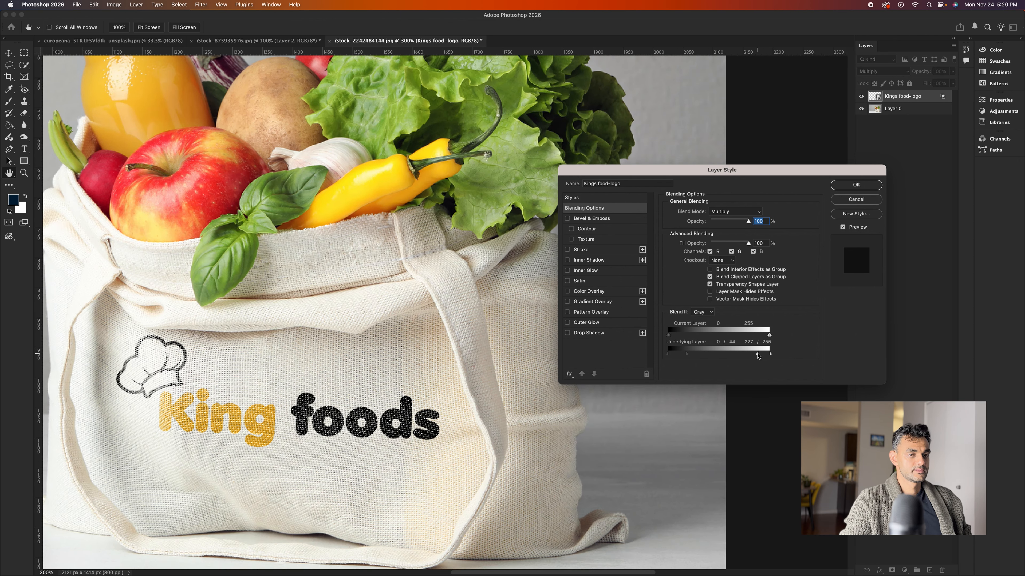
pyautogui.moveTo(758, 356); pyautogui.dragTo(761, 355)
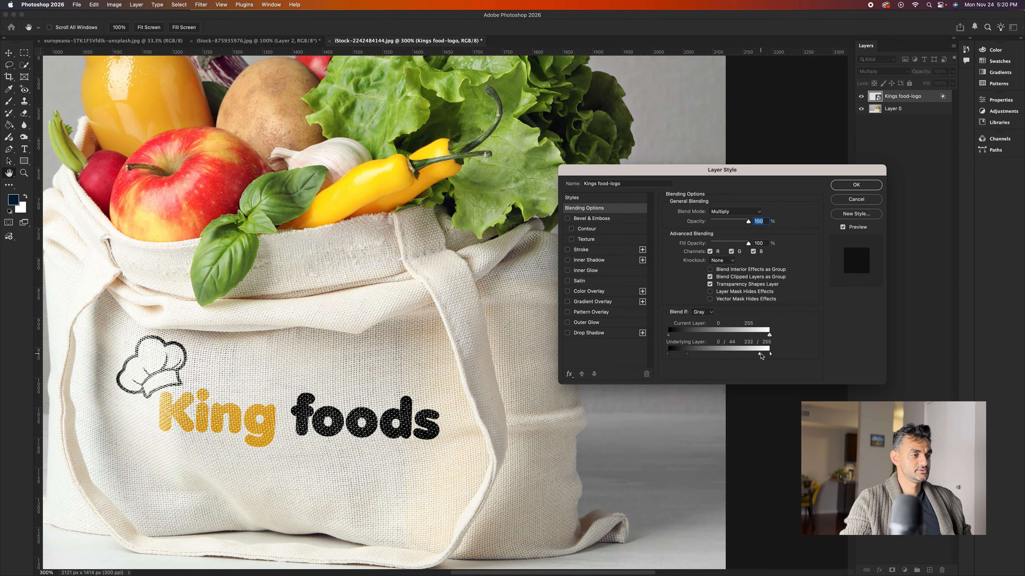
pyautogui.click(856, 185)
# Examine the finished grocery bag composite with the blended King foods logo.
pyautogui.press('super+minus')
pyautogui.press('super+minus')
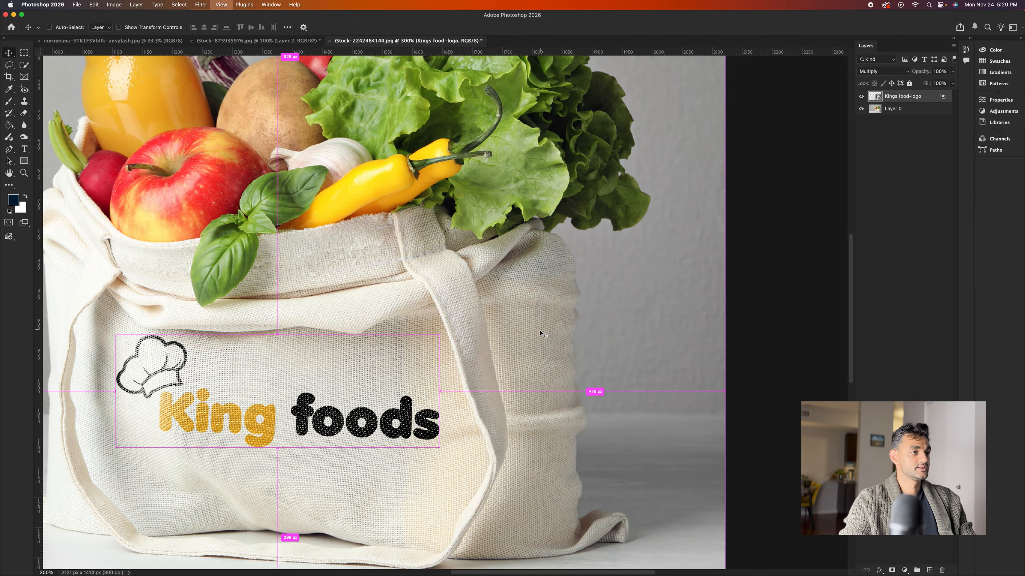
pyautogui.hscroll(-3, 531, 343)
pyautogui.press('super+plus')
pyautogui.hscroll(-3, 565, 341)
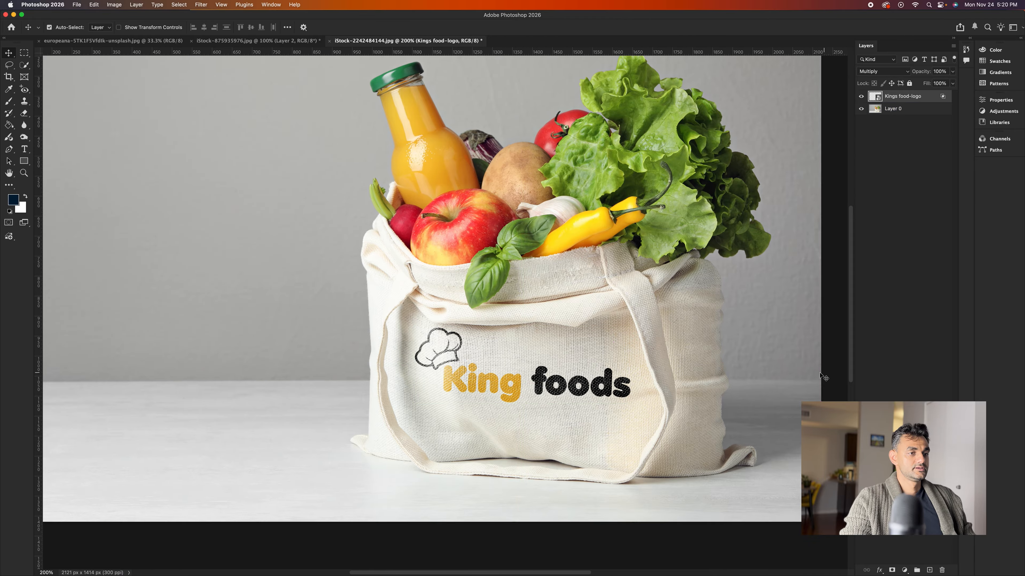
pyautogui.hscroll(2, 750, 369)
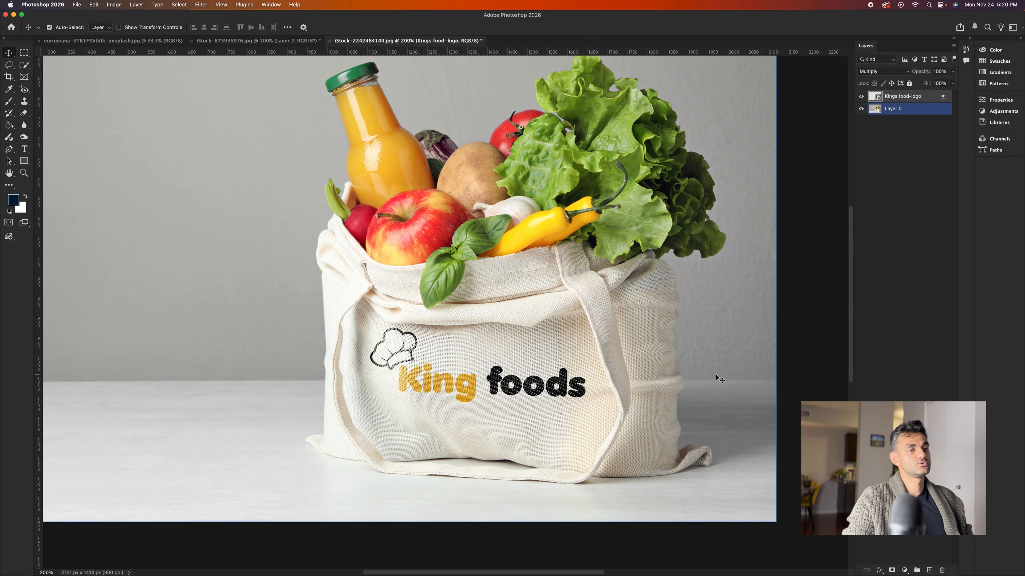